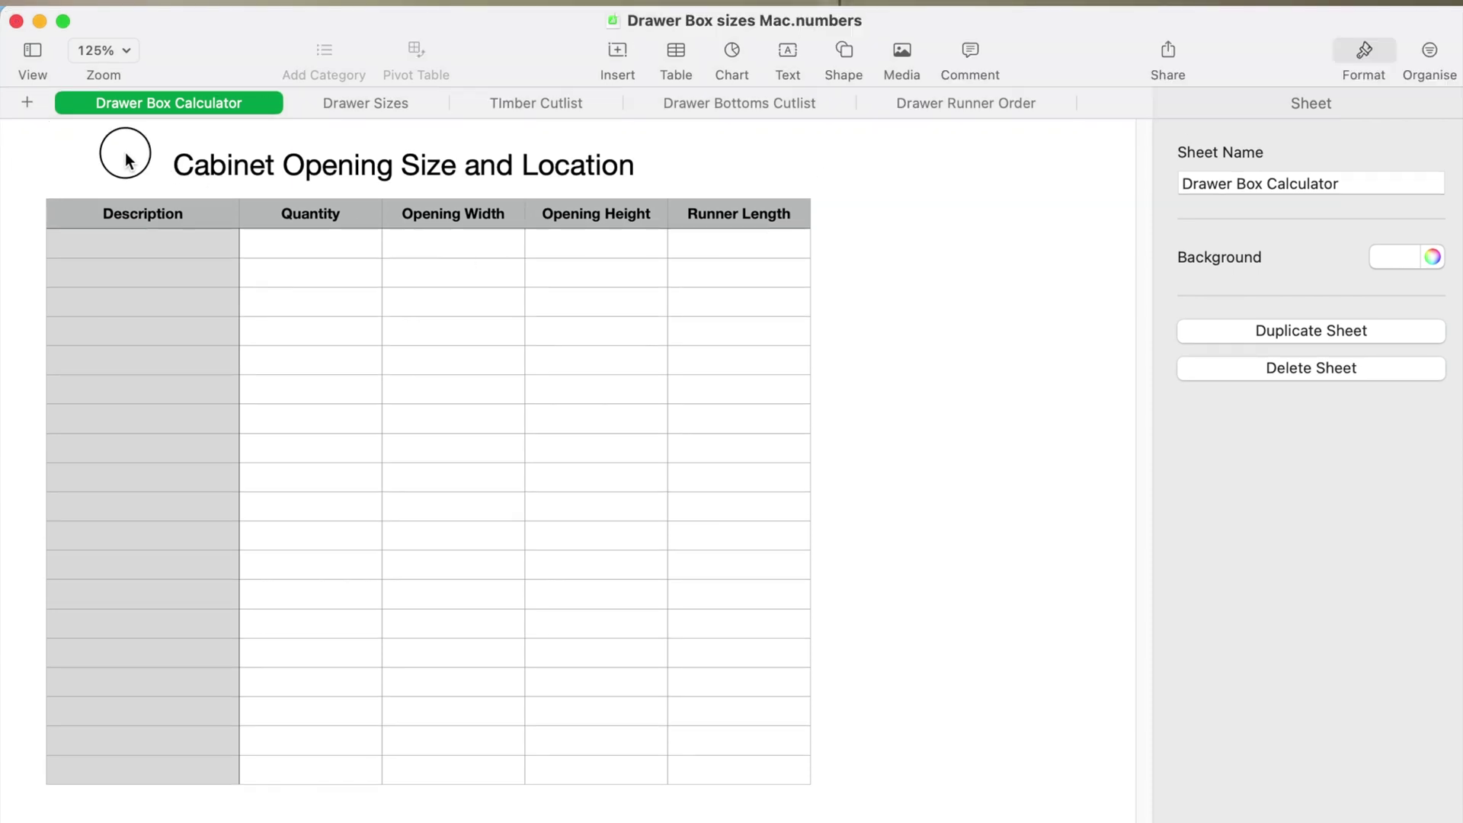
Enter 'Drawer 1' with quantity 5 in the first row of the opening table.
click(126, 160)
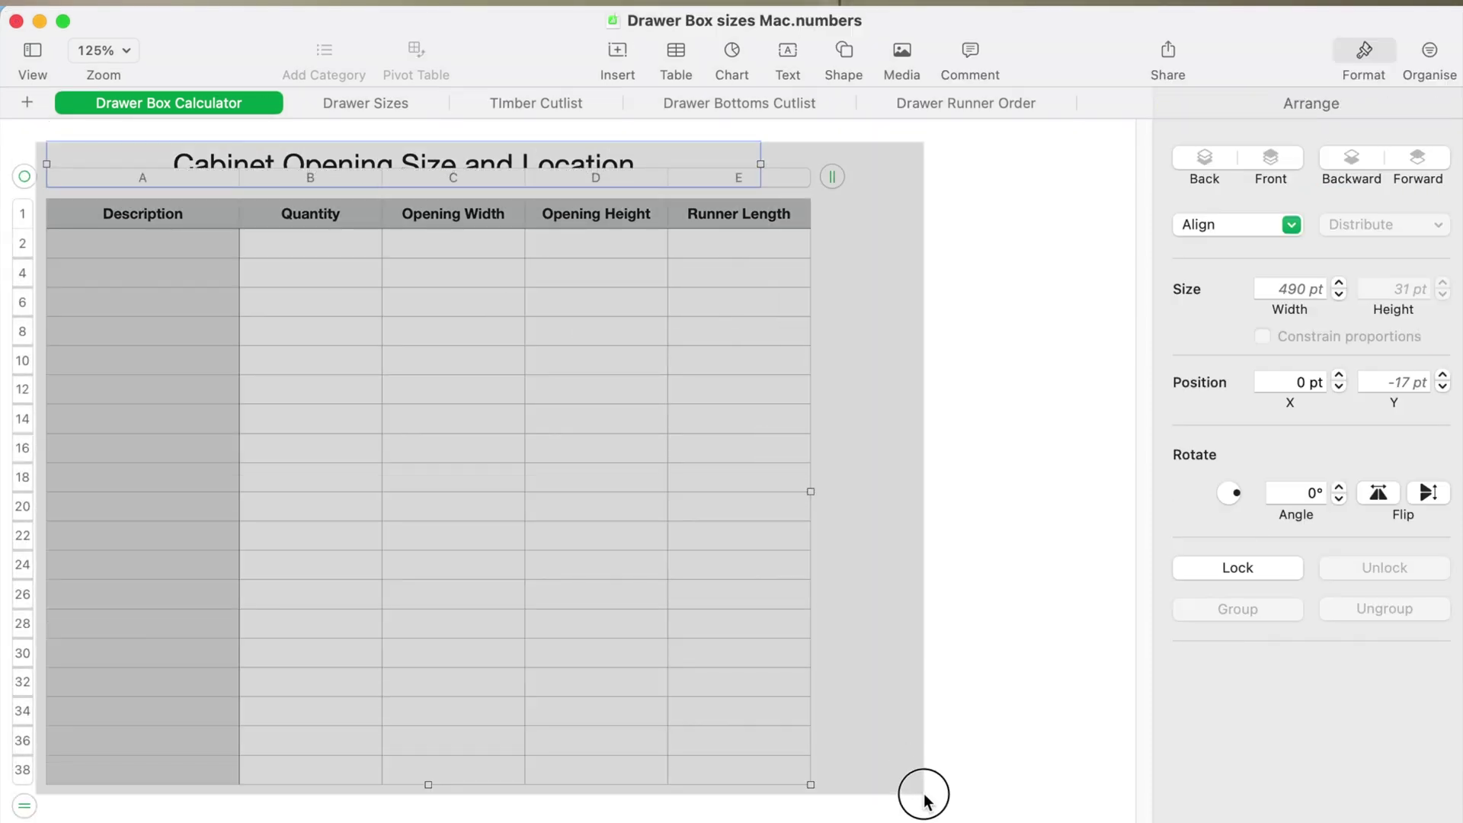
click(924, 793)
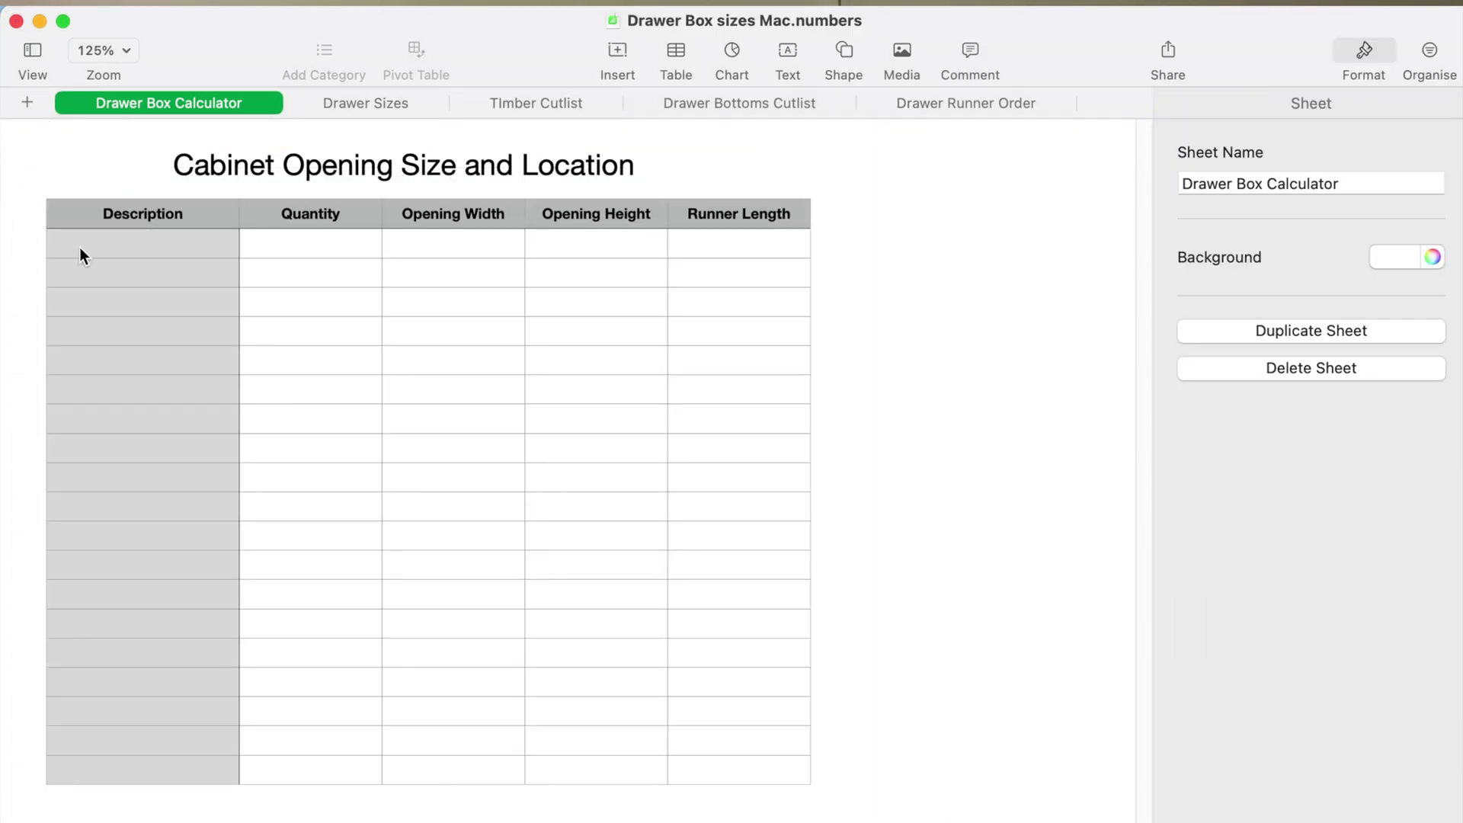
click(156, 244)
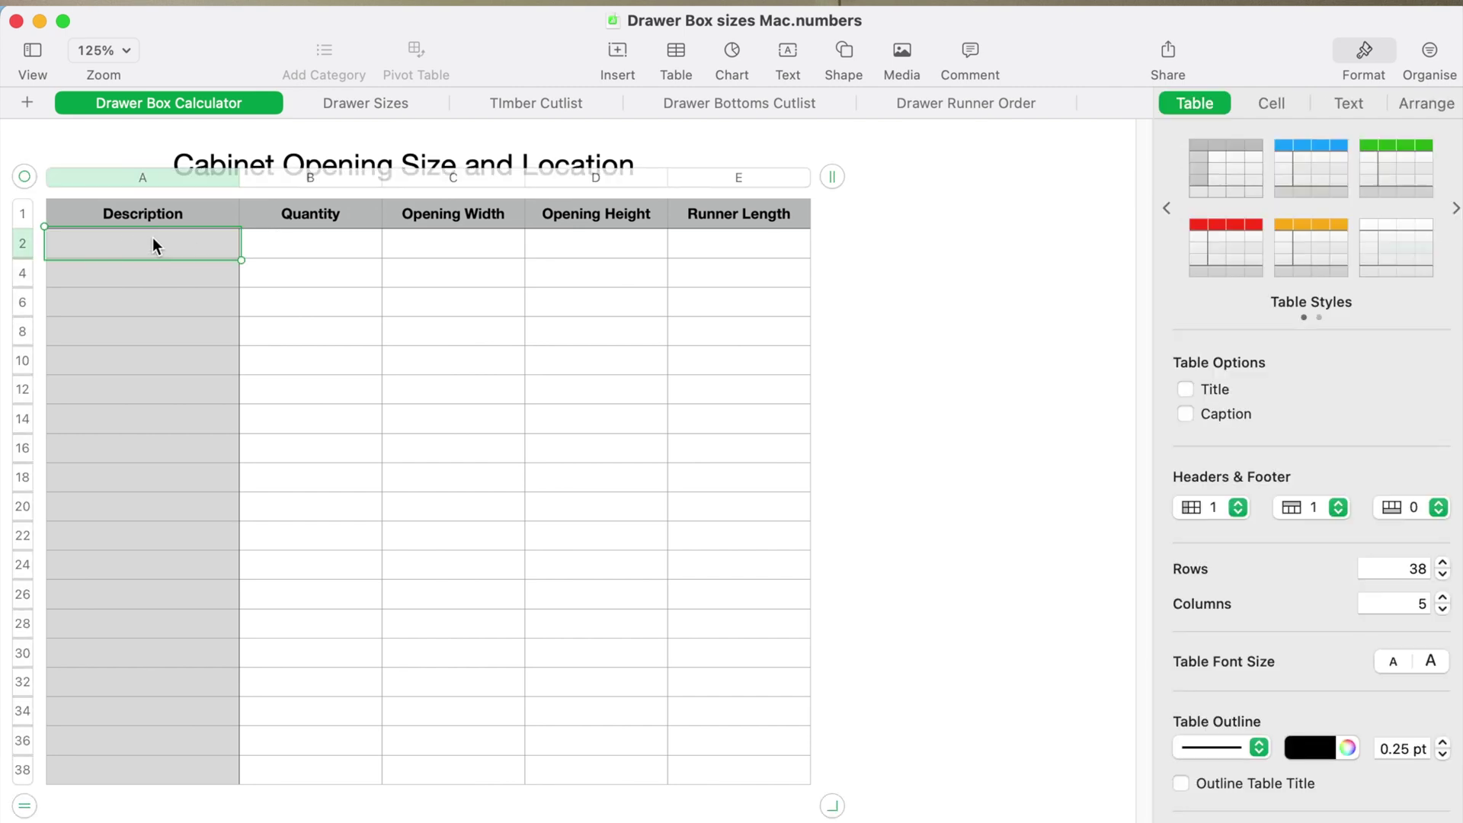
text(Drawer 1)
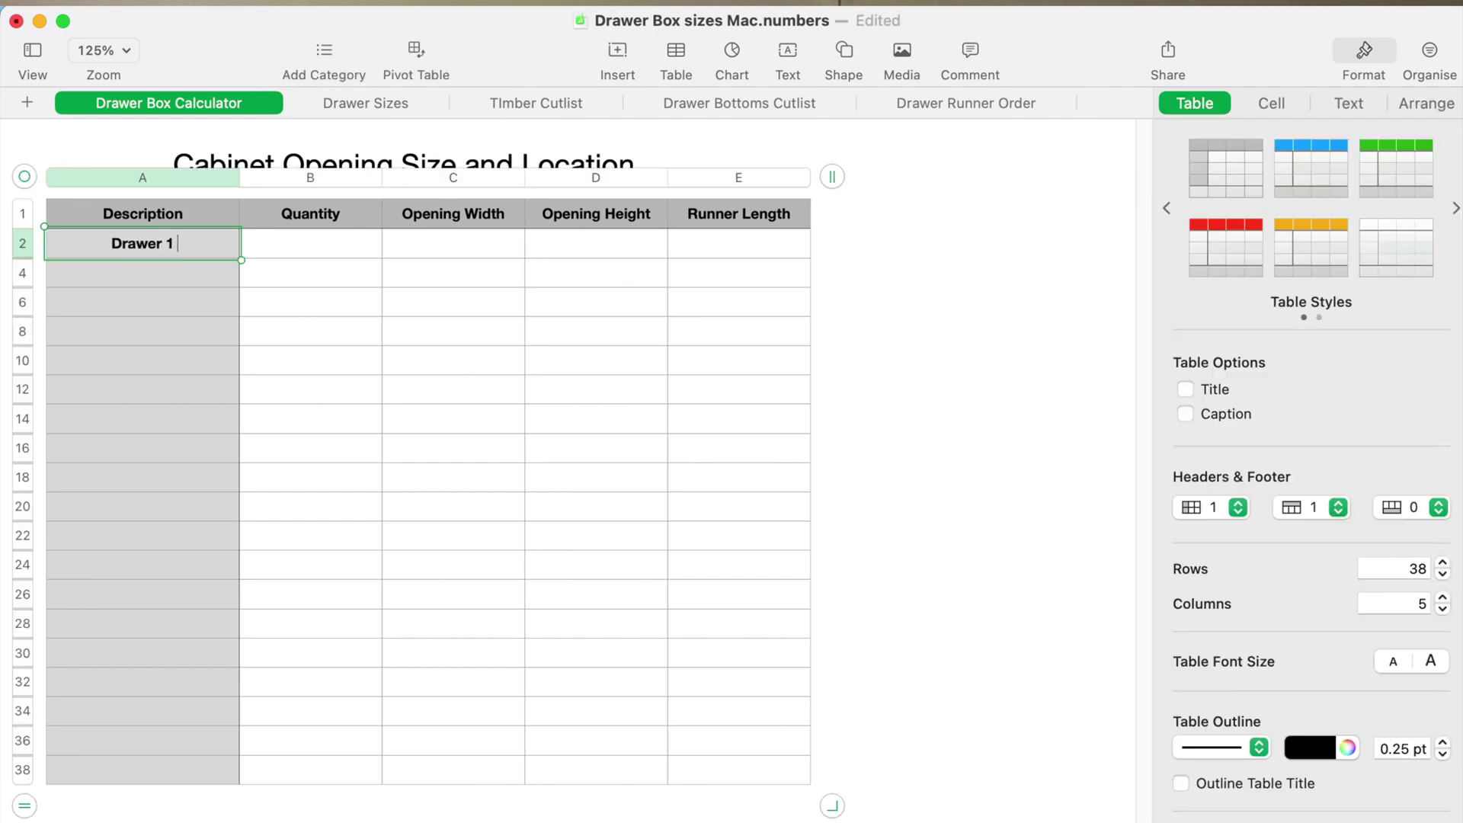
key(Tab)
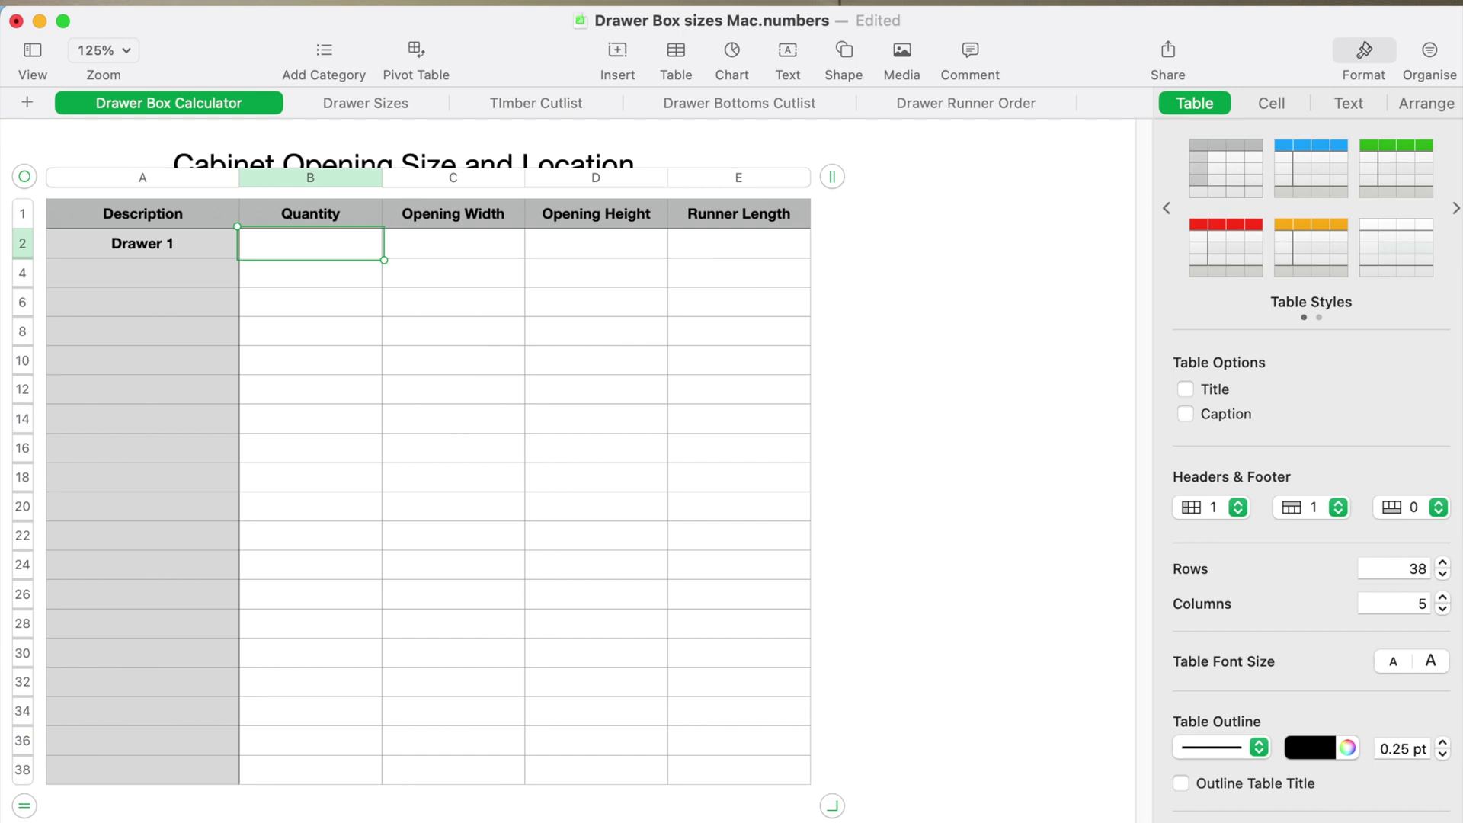
text(5)
key(Tab)
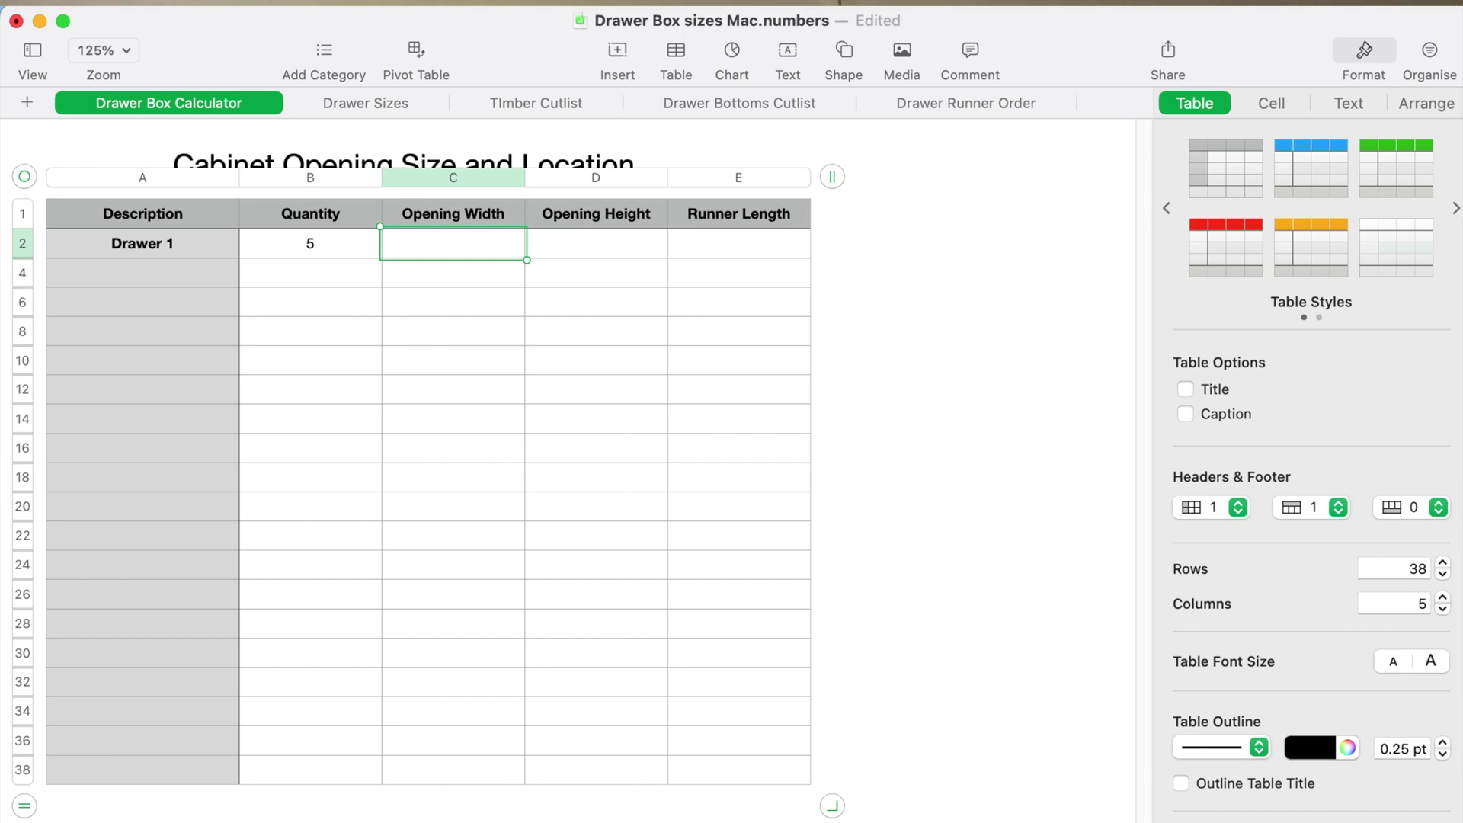
Give Drawer 1 opening width 1000, opening height 150 and runner length 600.
text(1000)
key(Tab)
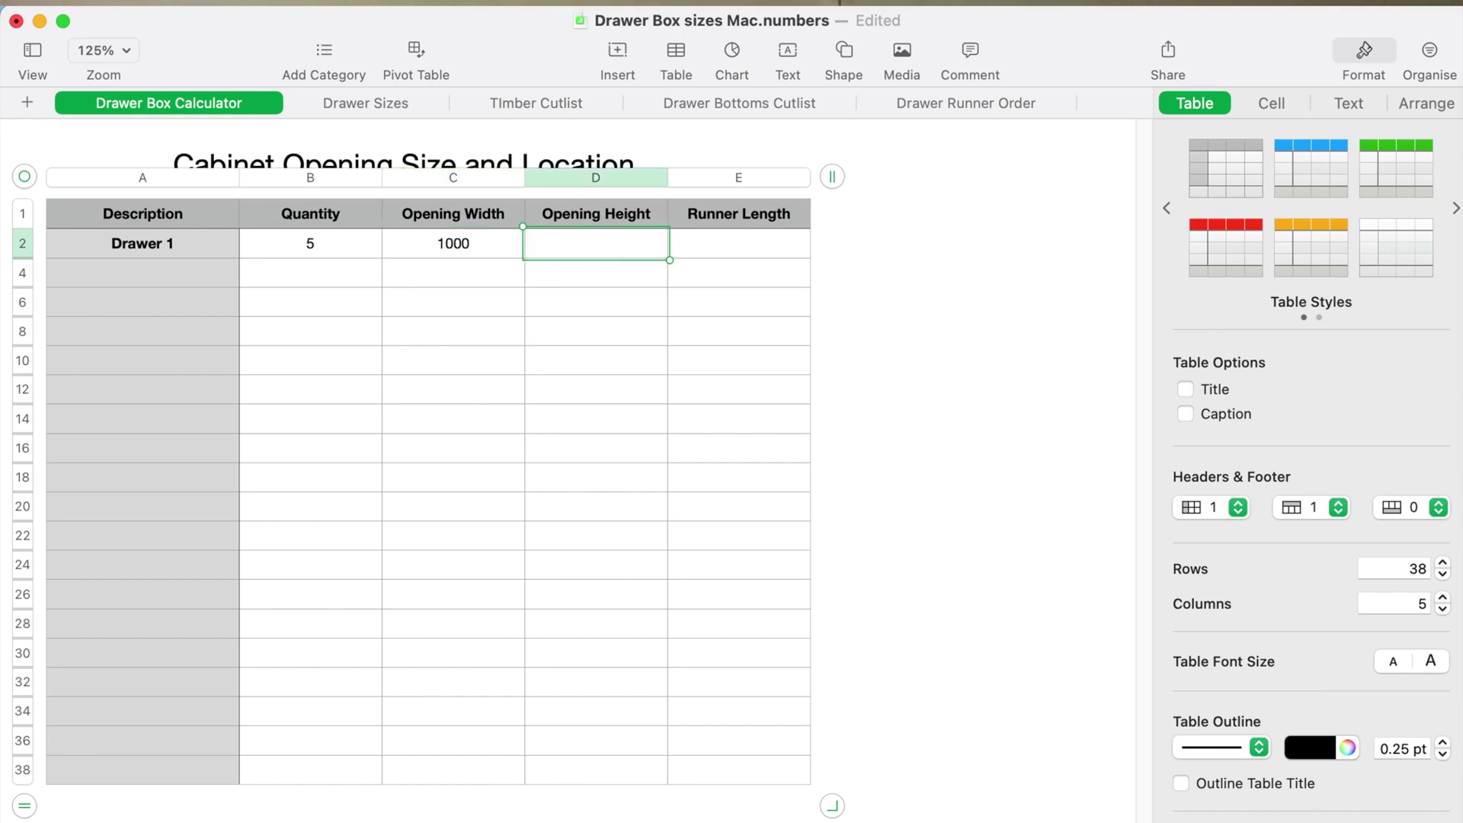
text(150)
key(Tab)
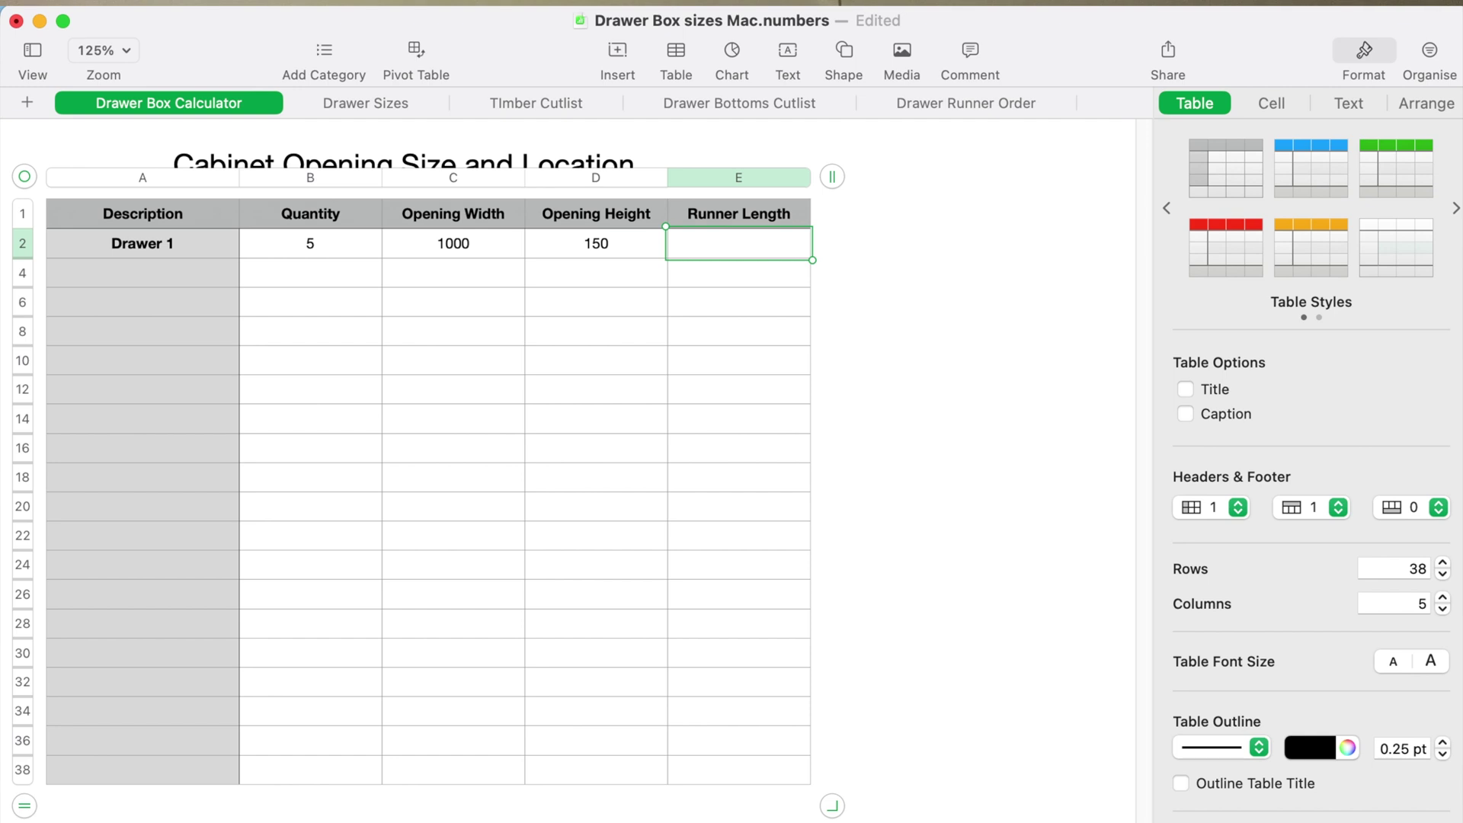
text(600)
click(936, 401)
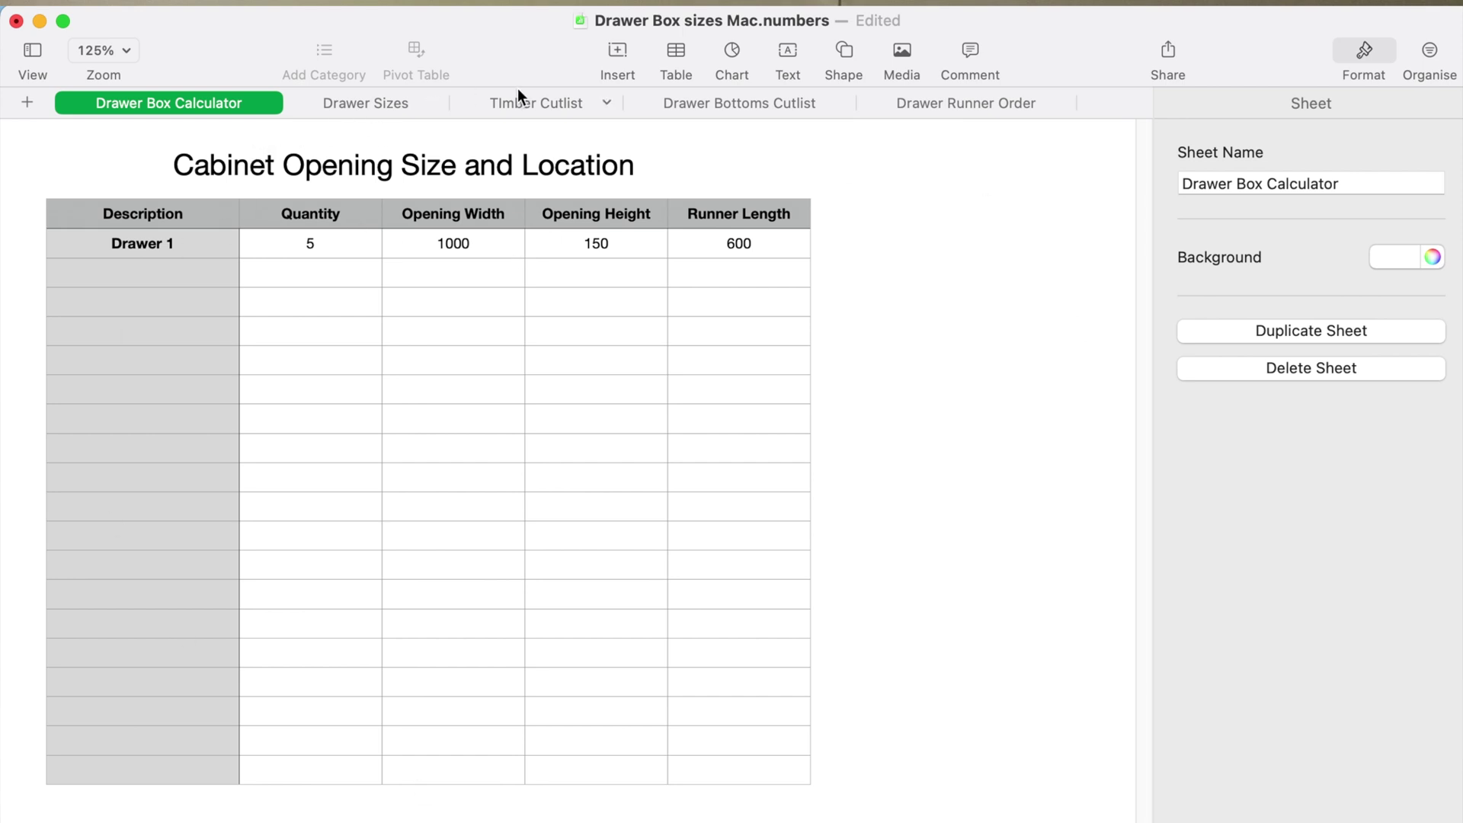
Inspect Drawer 1's locked finish sizes (988 × 125 × 590) on the Drawer Sizes sheet.
click(385, 104)
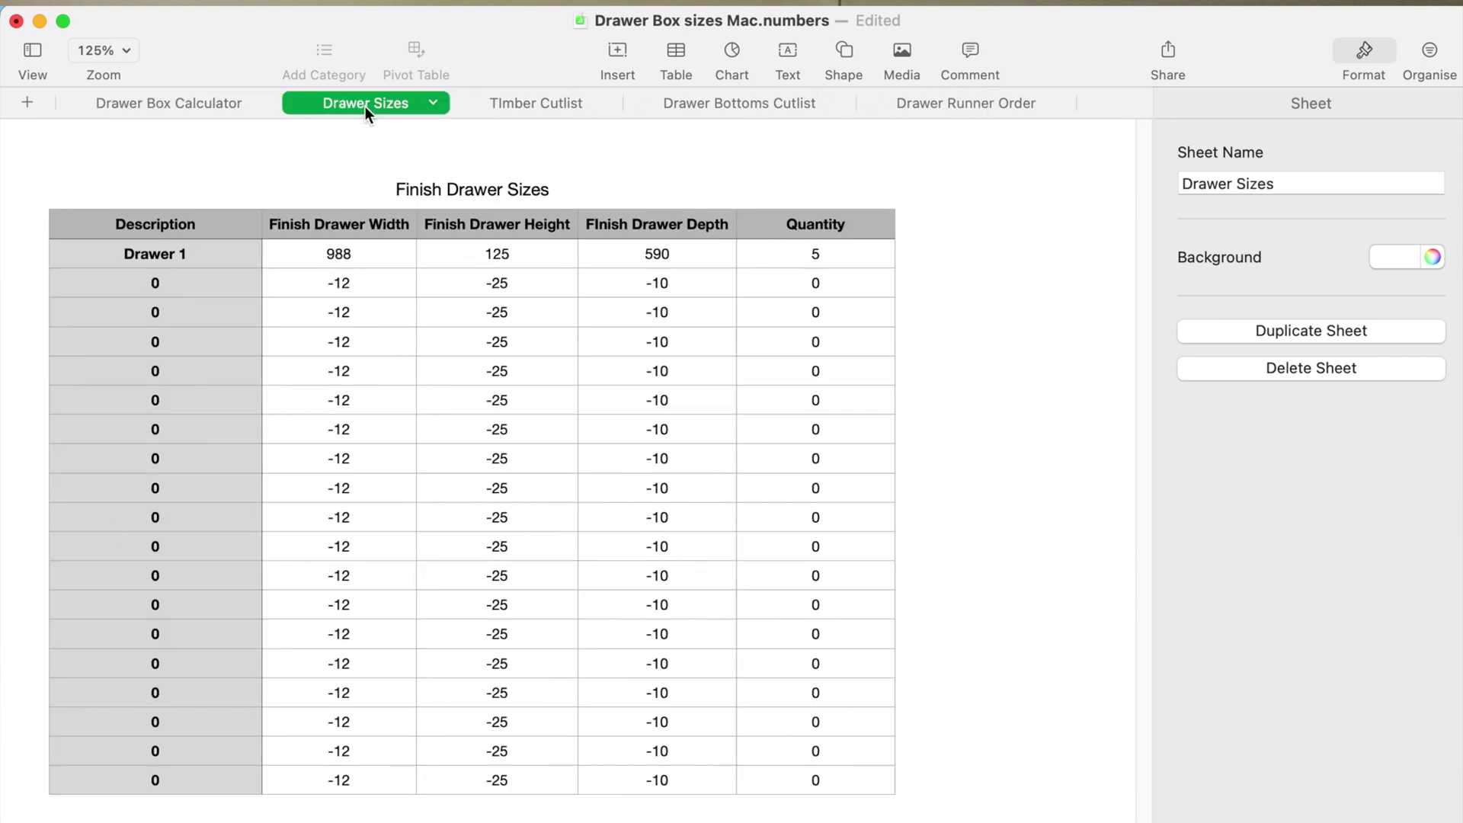
click(692, 267)
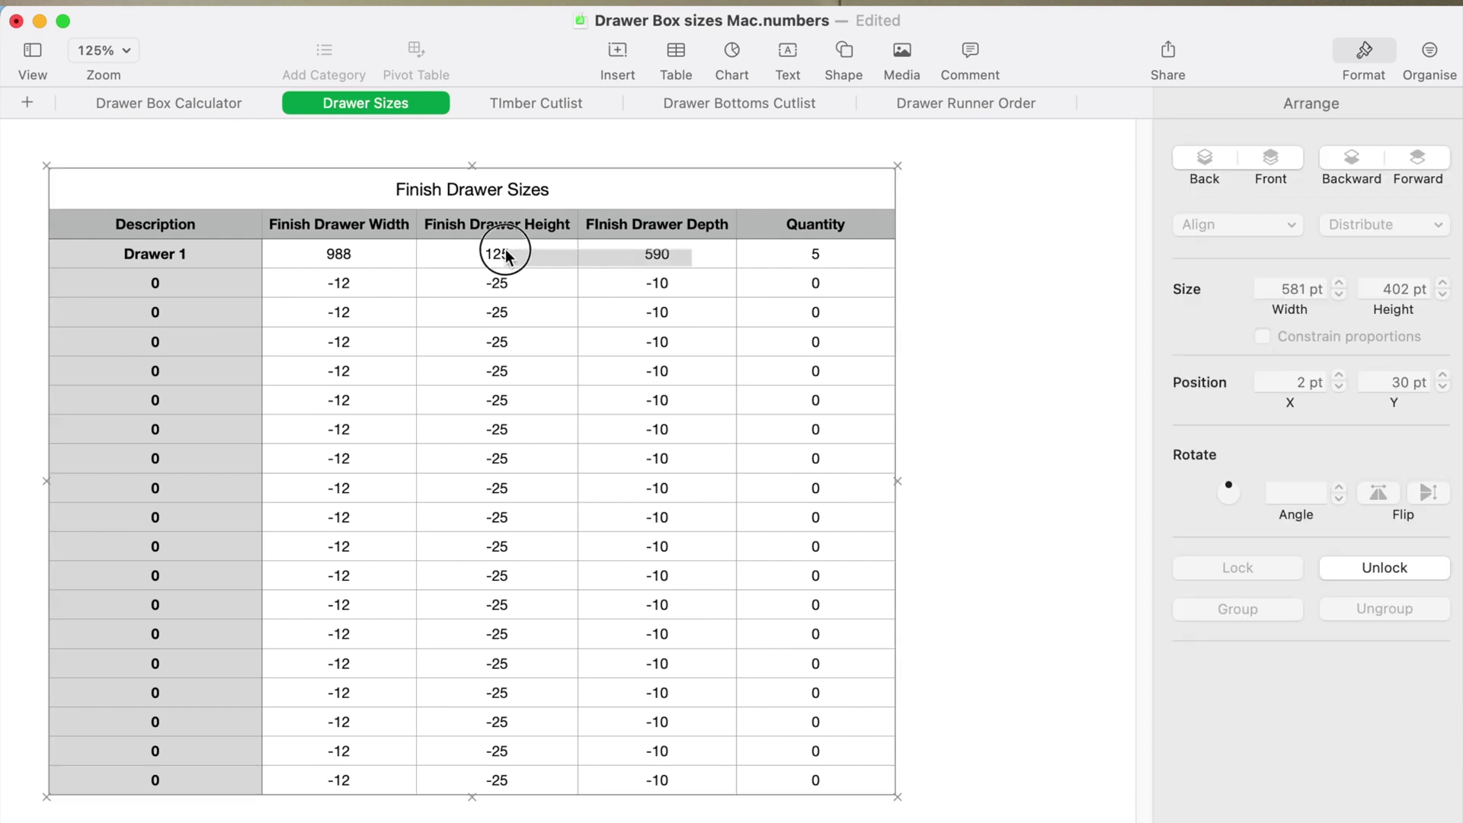
click(267, 165)
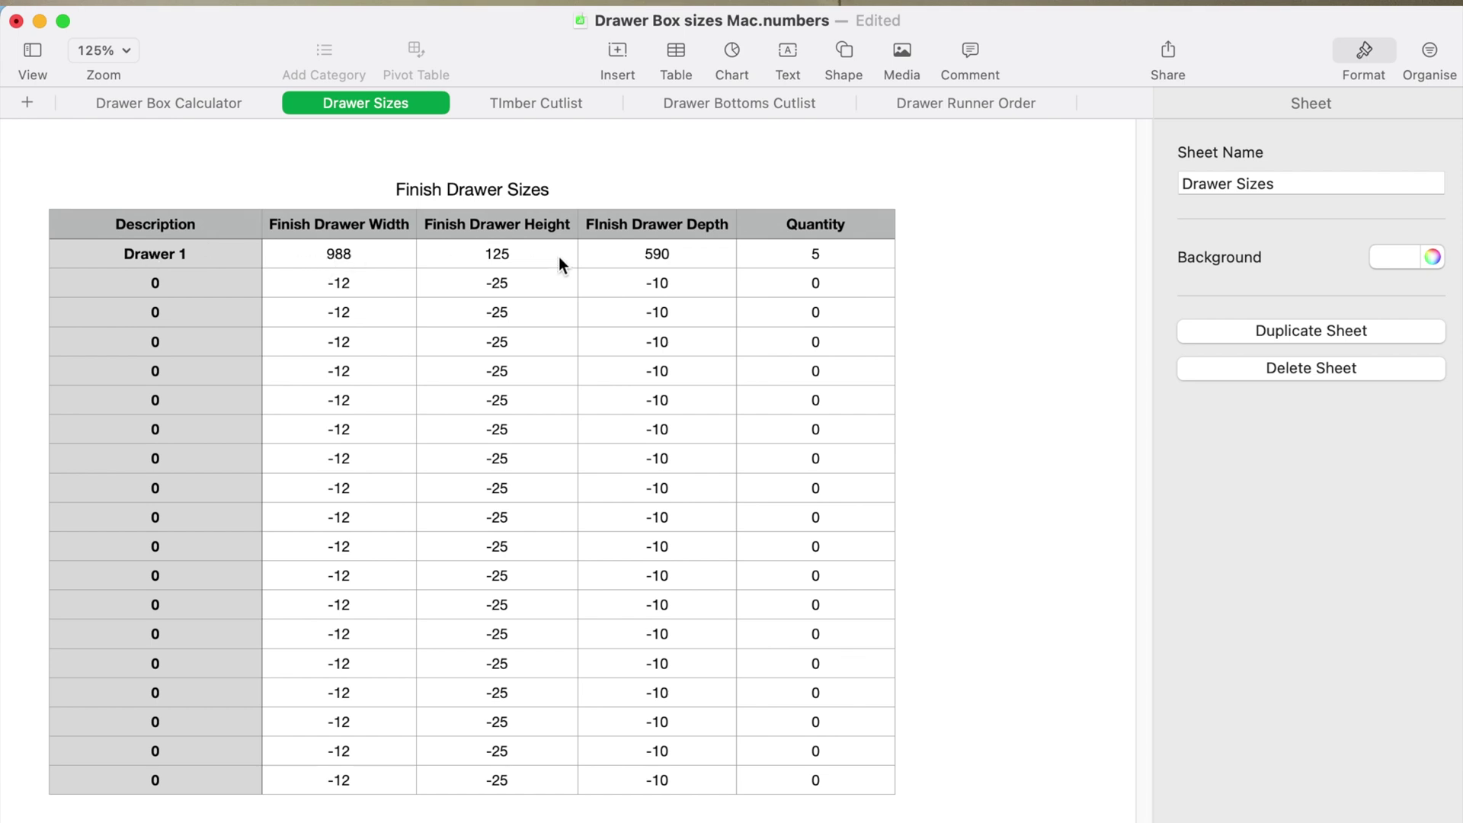
mouse_move(524, 263)
mouse_down()
mouse_move(447, 249)
mouse_move(531, 271)
mouse_up()
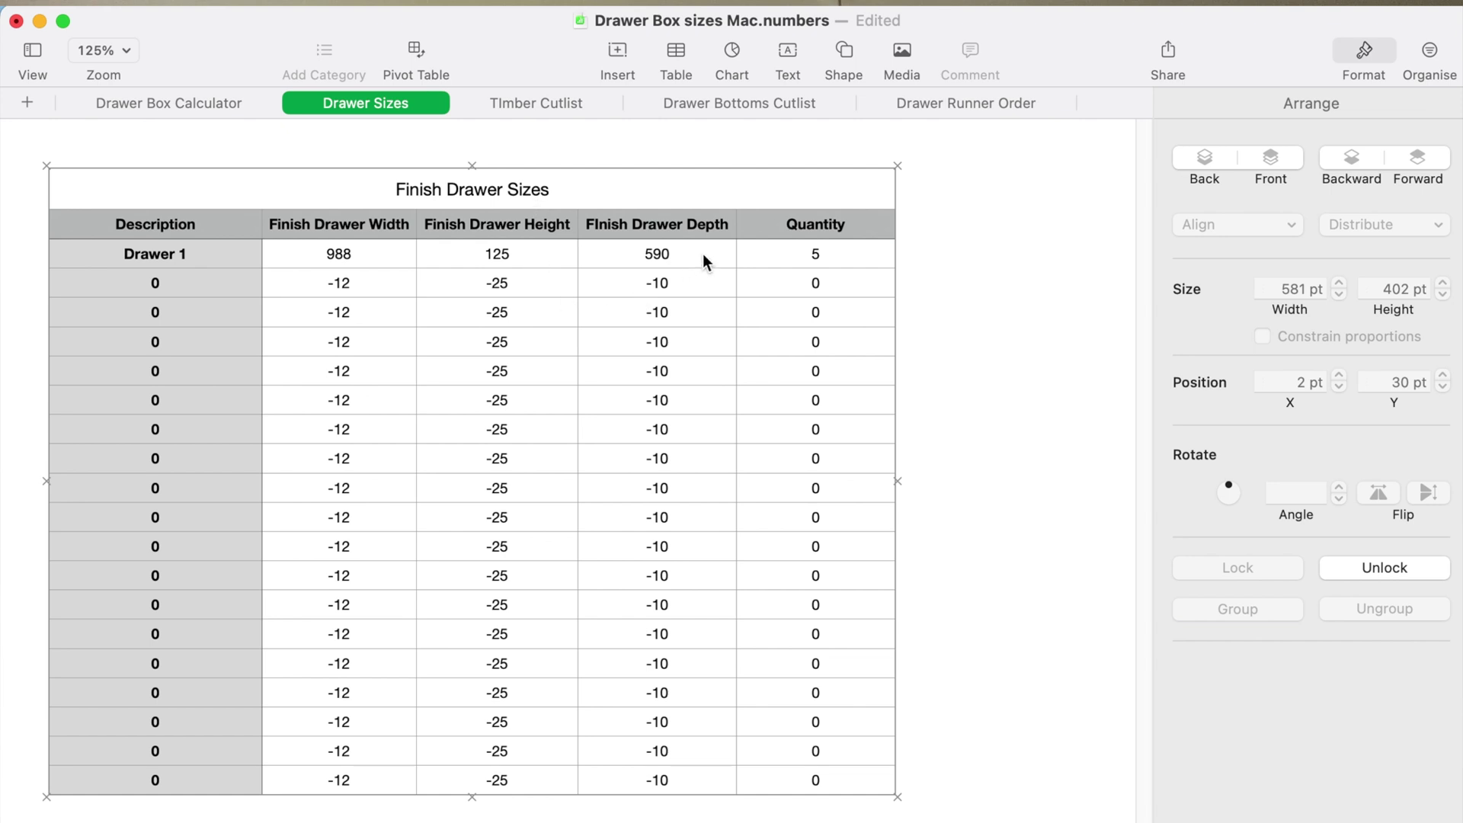
click(683, 260)
click(643, 251)
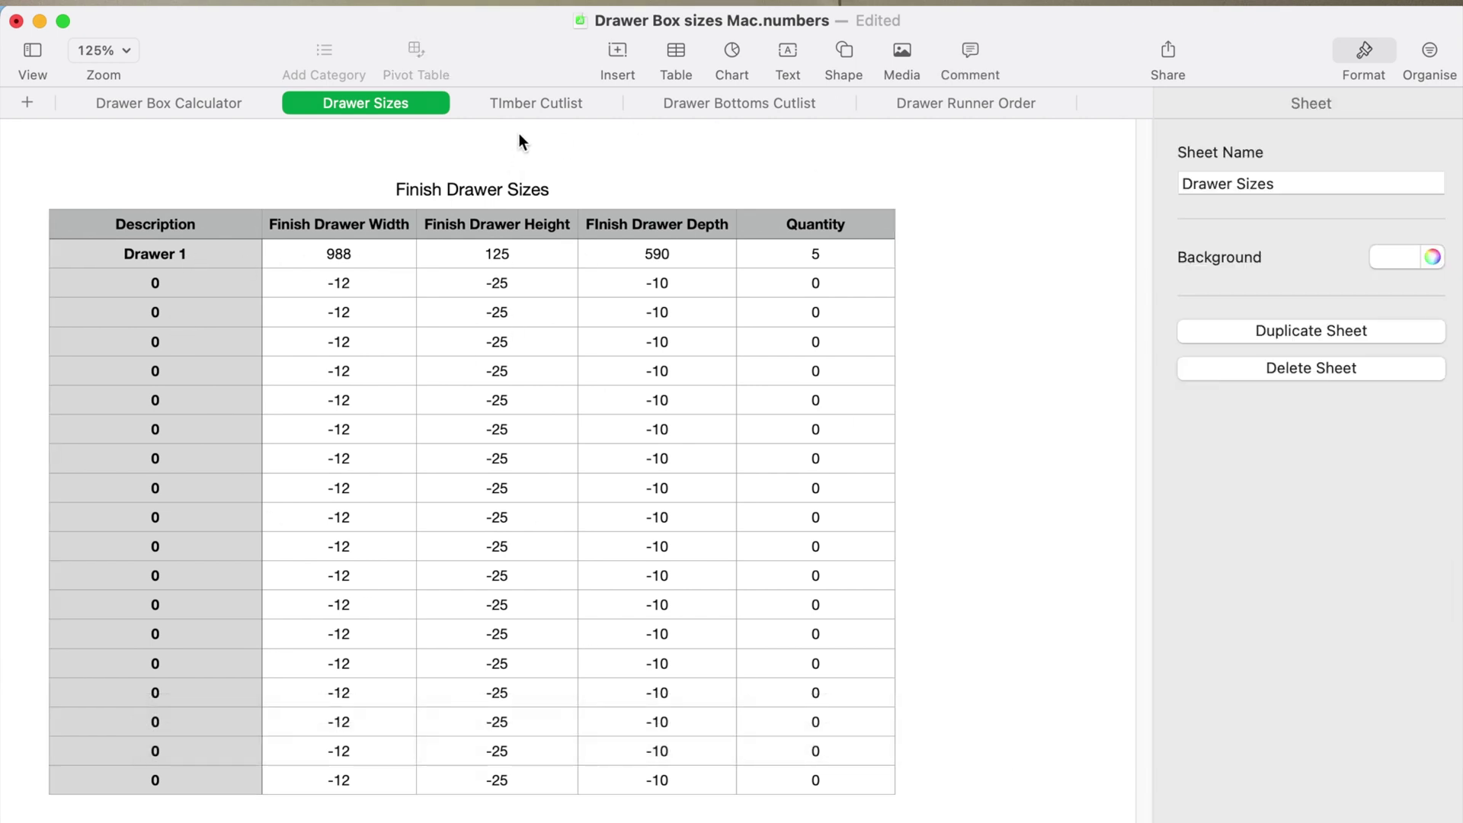
click(529, 107)
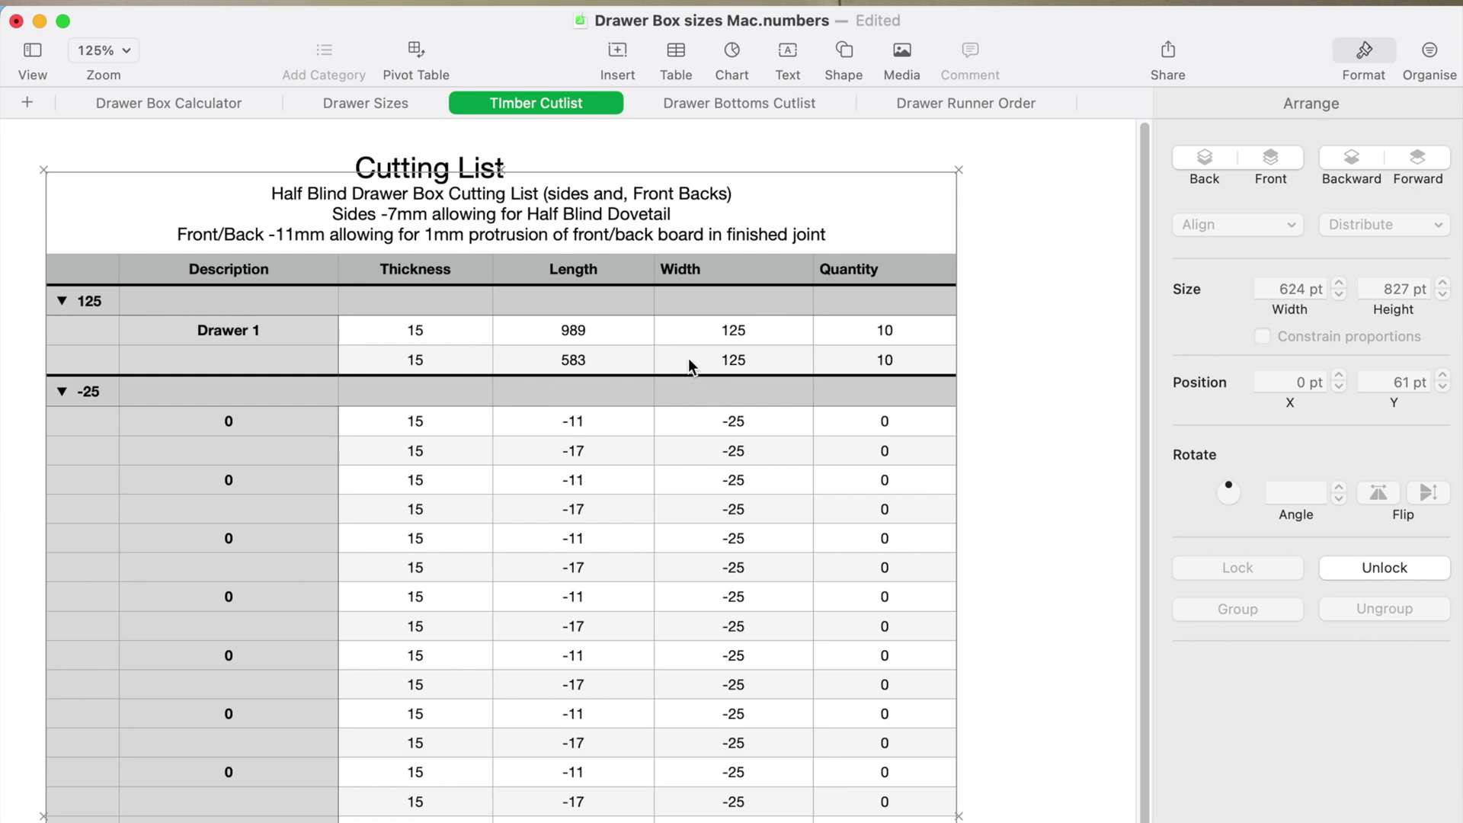
Check whether Drawer 1's 989 board length is editable, comparing against the Drawer Sizes sheet.
click(602, 342)
click(601, 348)
click(595, 341)
click(381, 100)
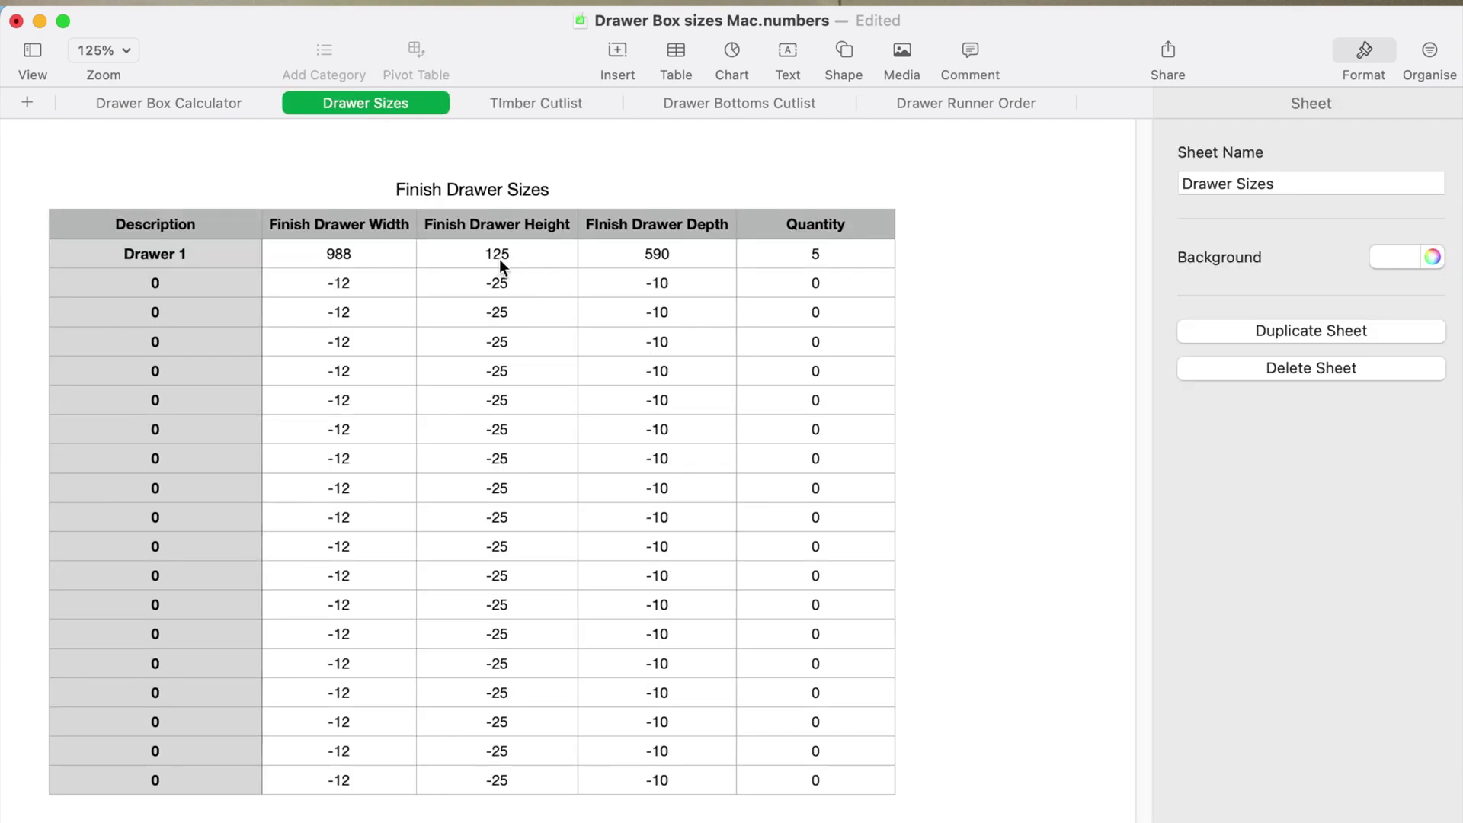
click(540, 108)
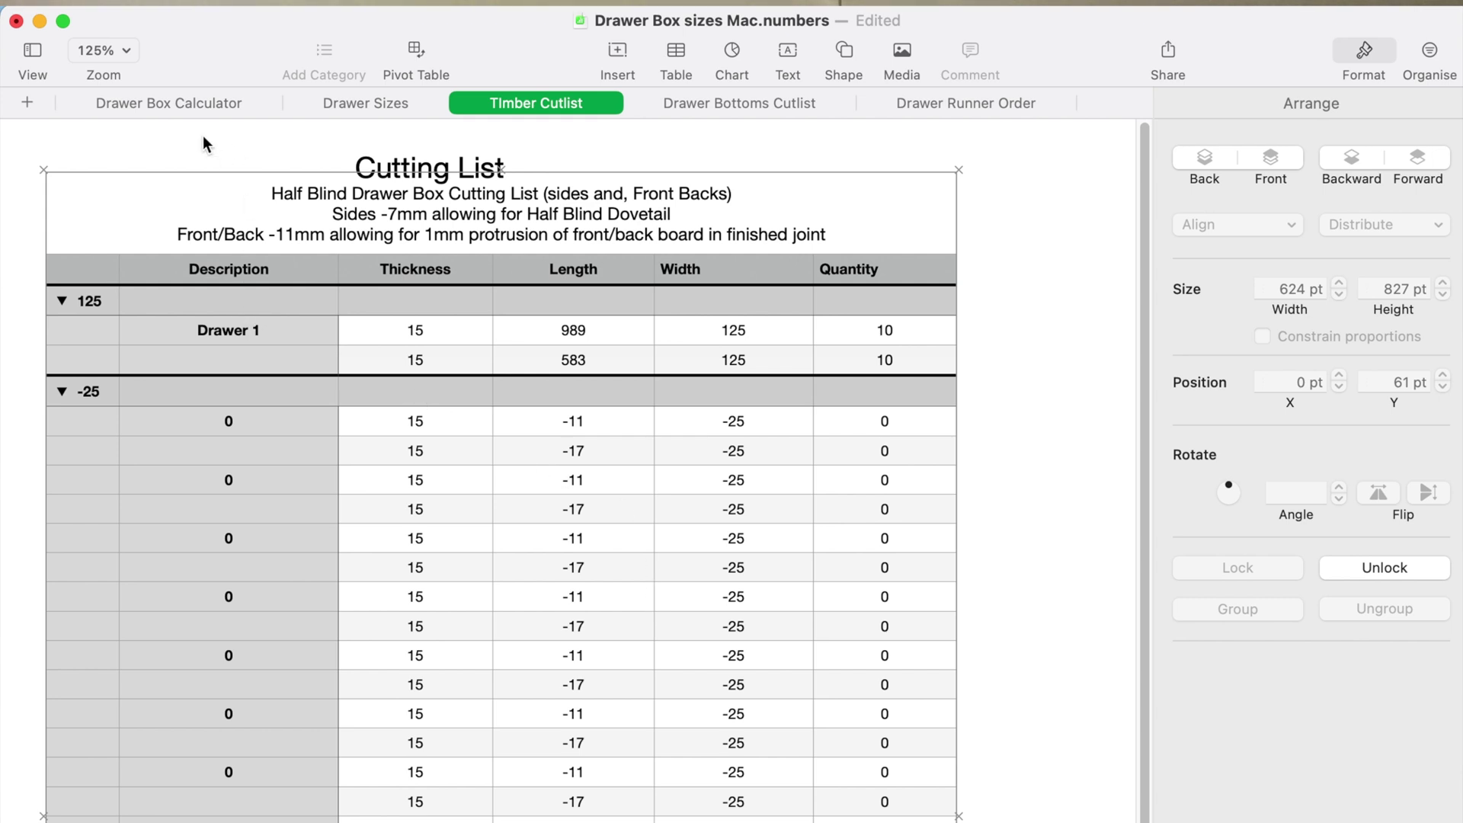
Start typing Drawer 2 in the description cell below Drawer 1.
click(157, 105)
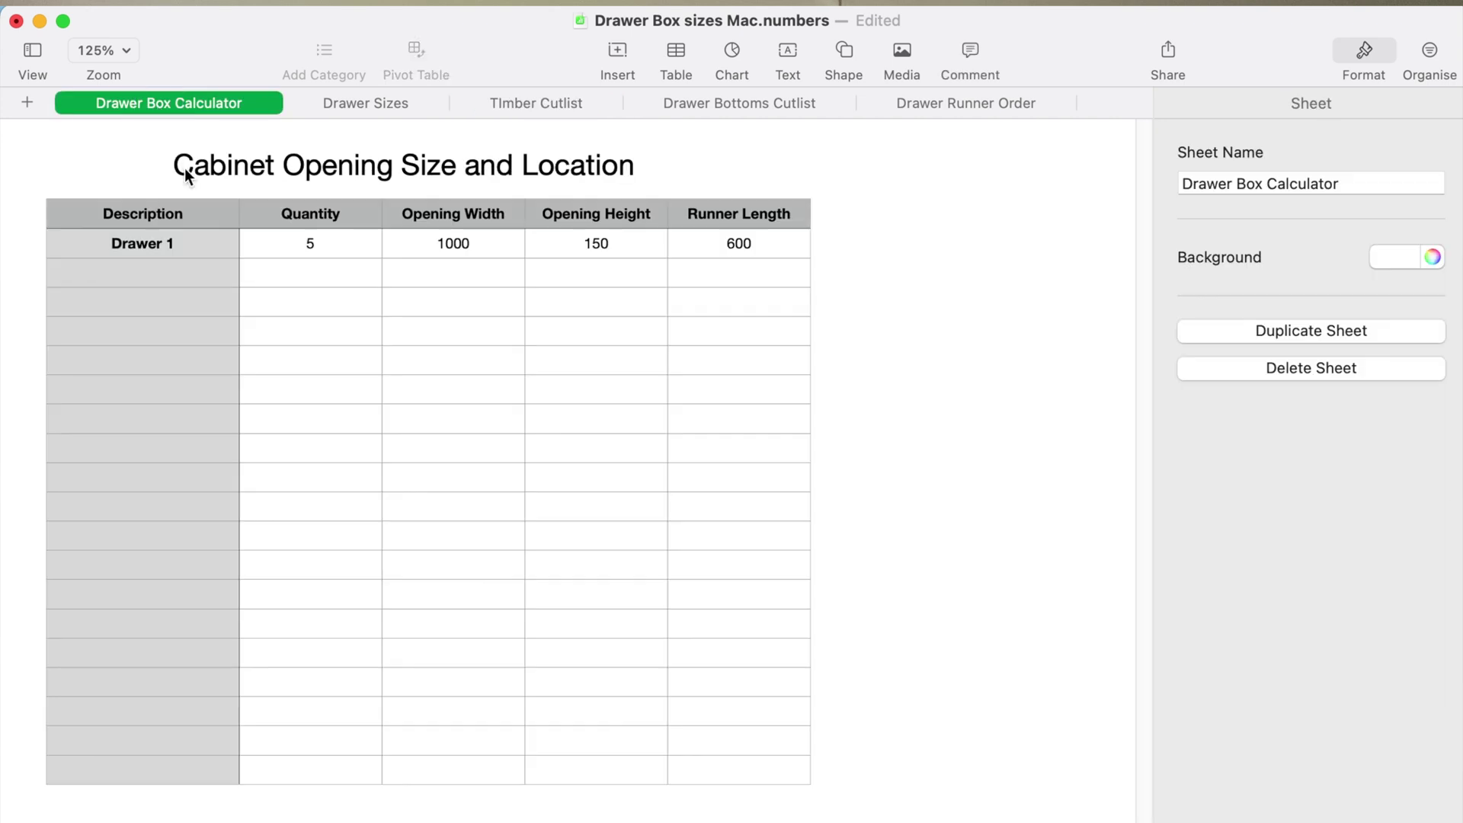
click(153, 276)
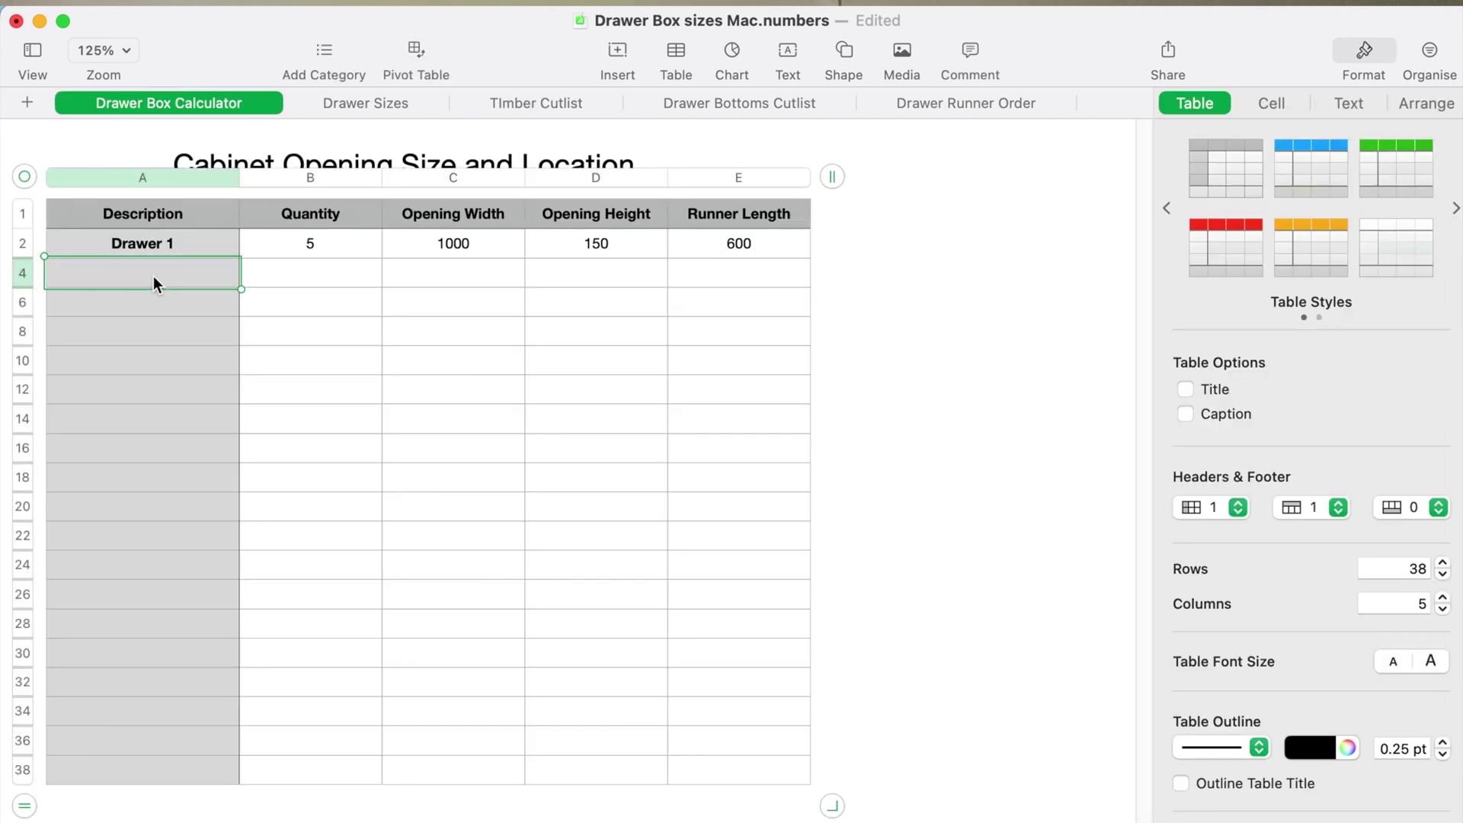
text(dr)
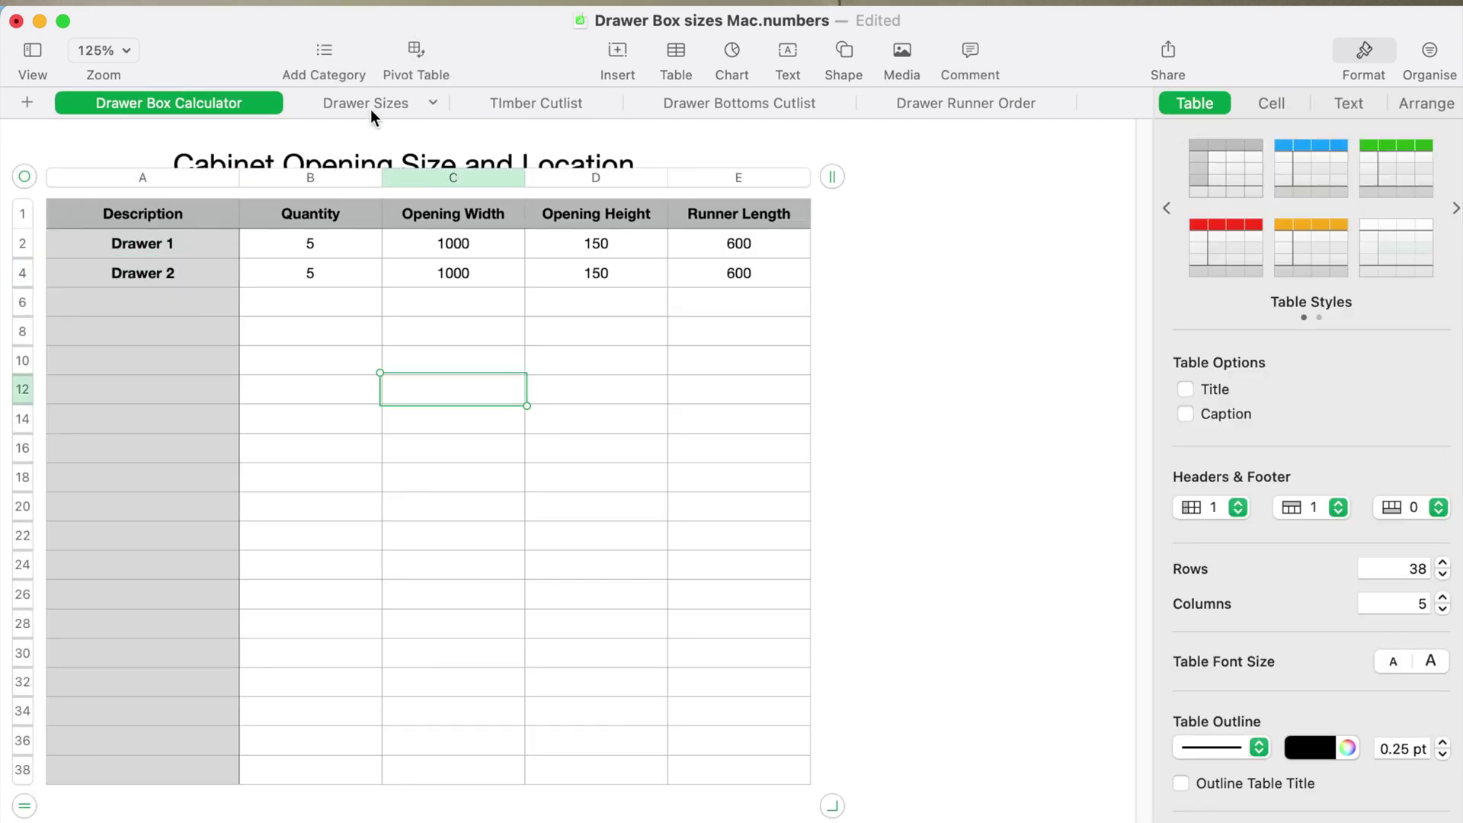
Review the Drawer Sizes, Timber Cutlist and Drawer Runner Order sheets for the new drawer.
click(371, 105)
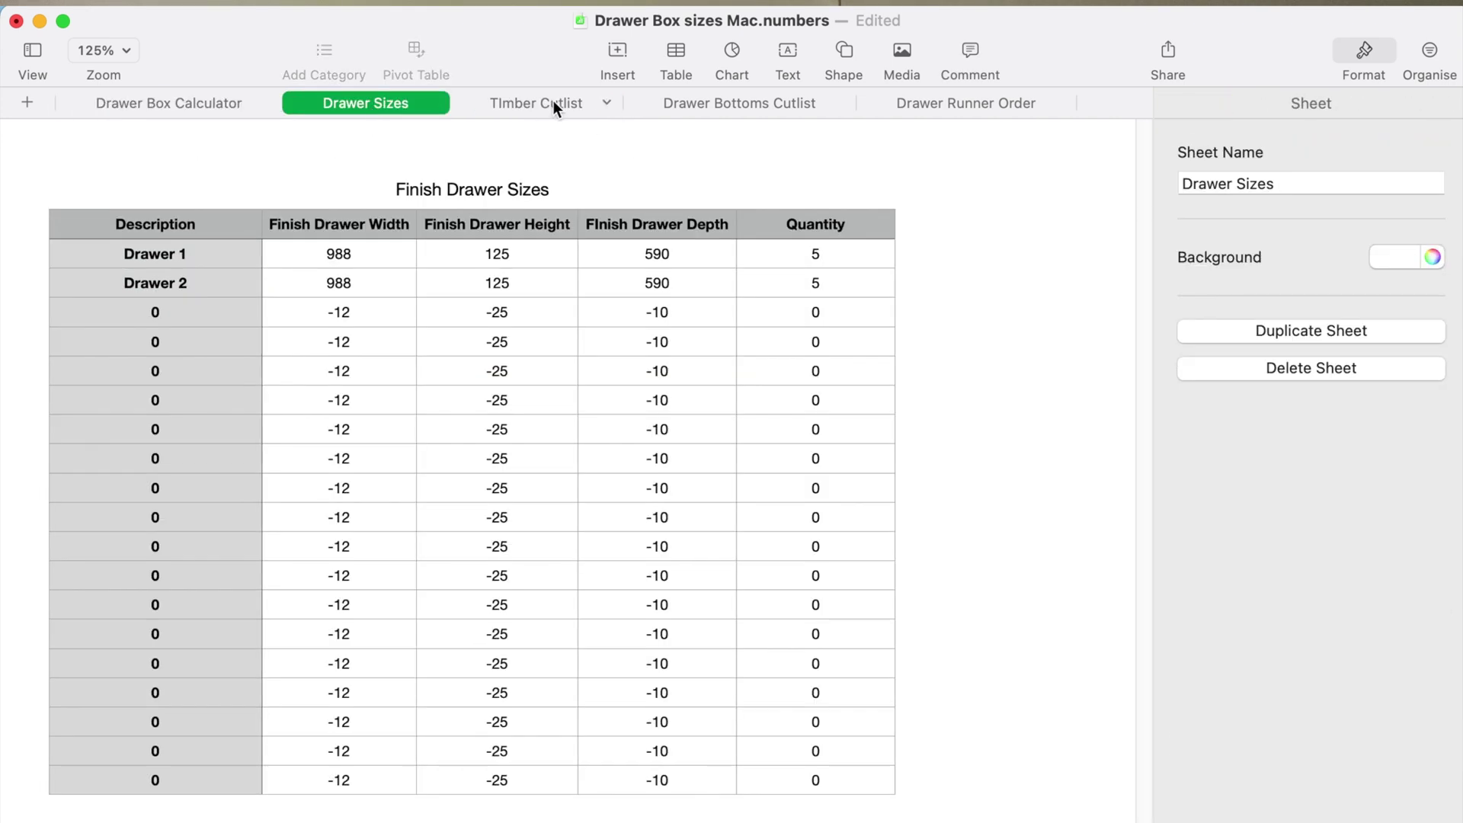
click(554, 102)
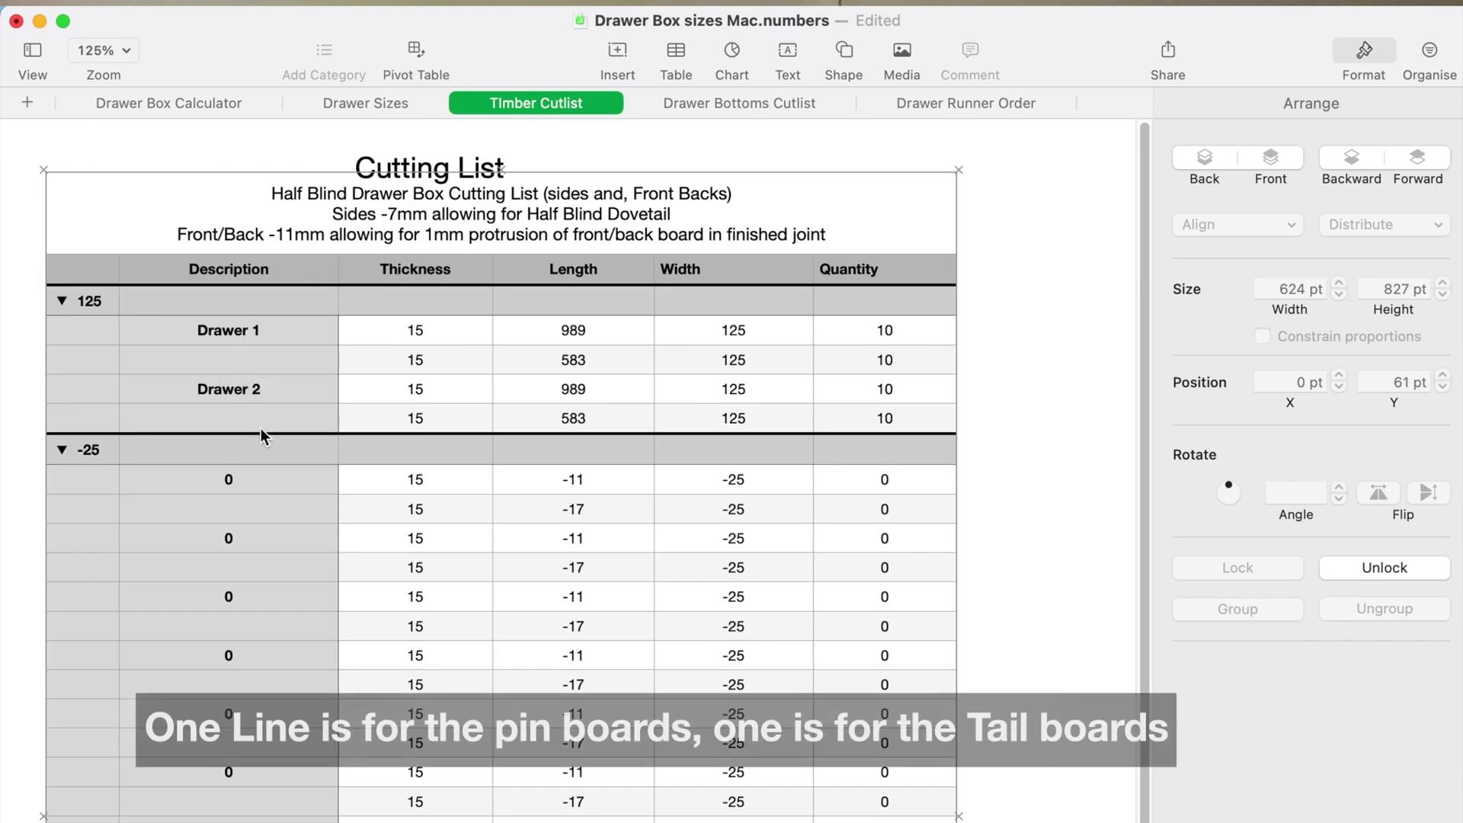
click(145, 104)
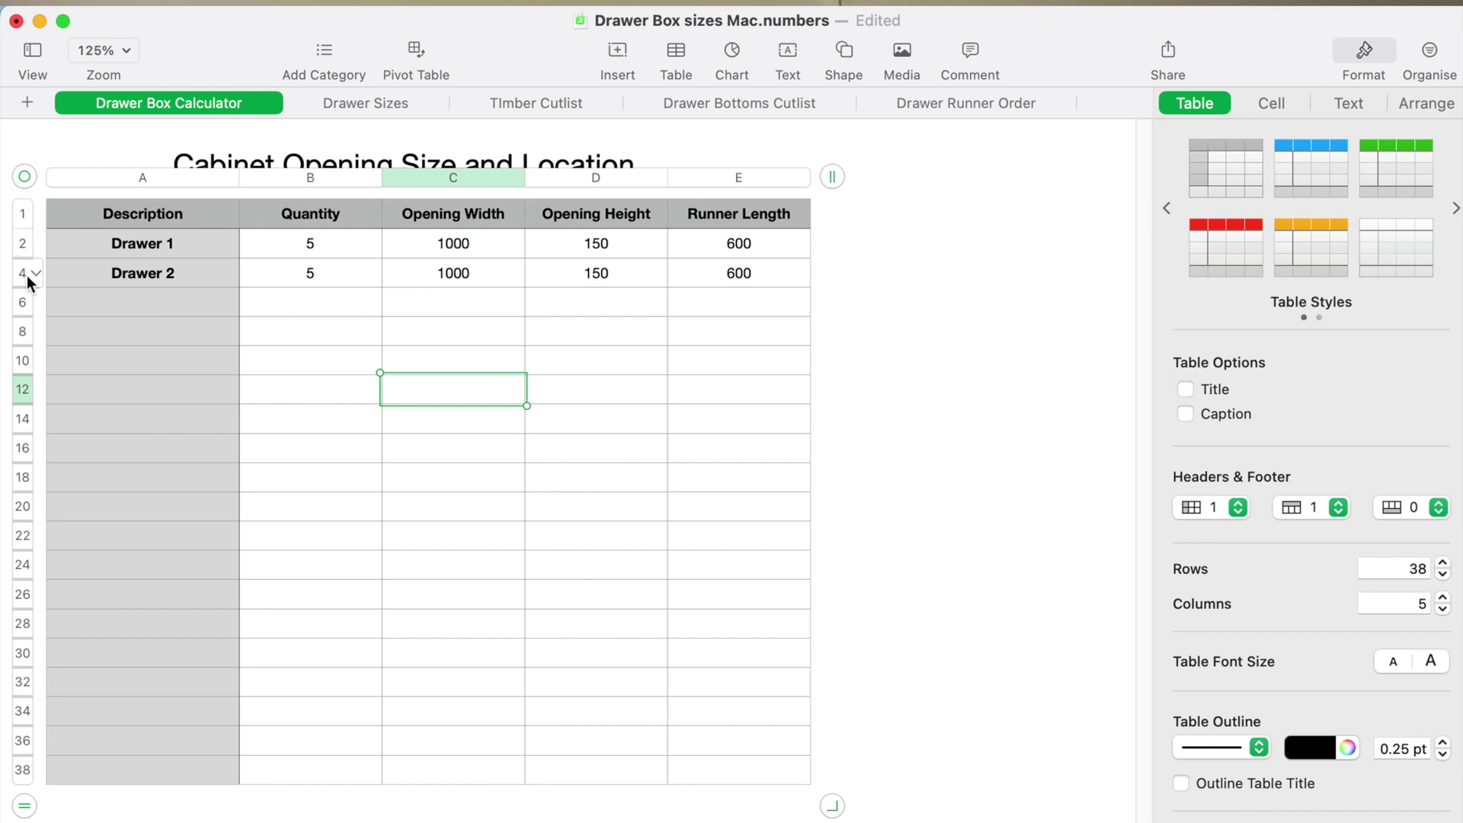
click(975, 103)
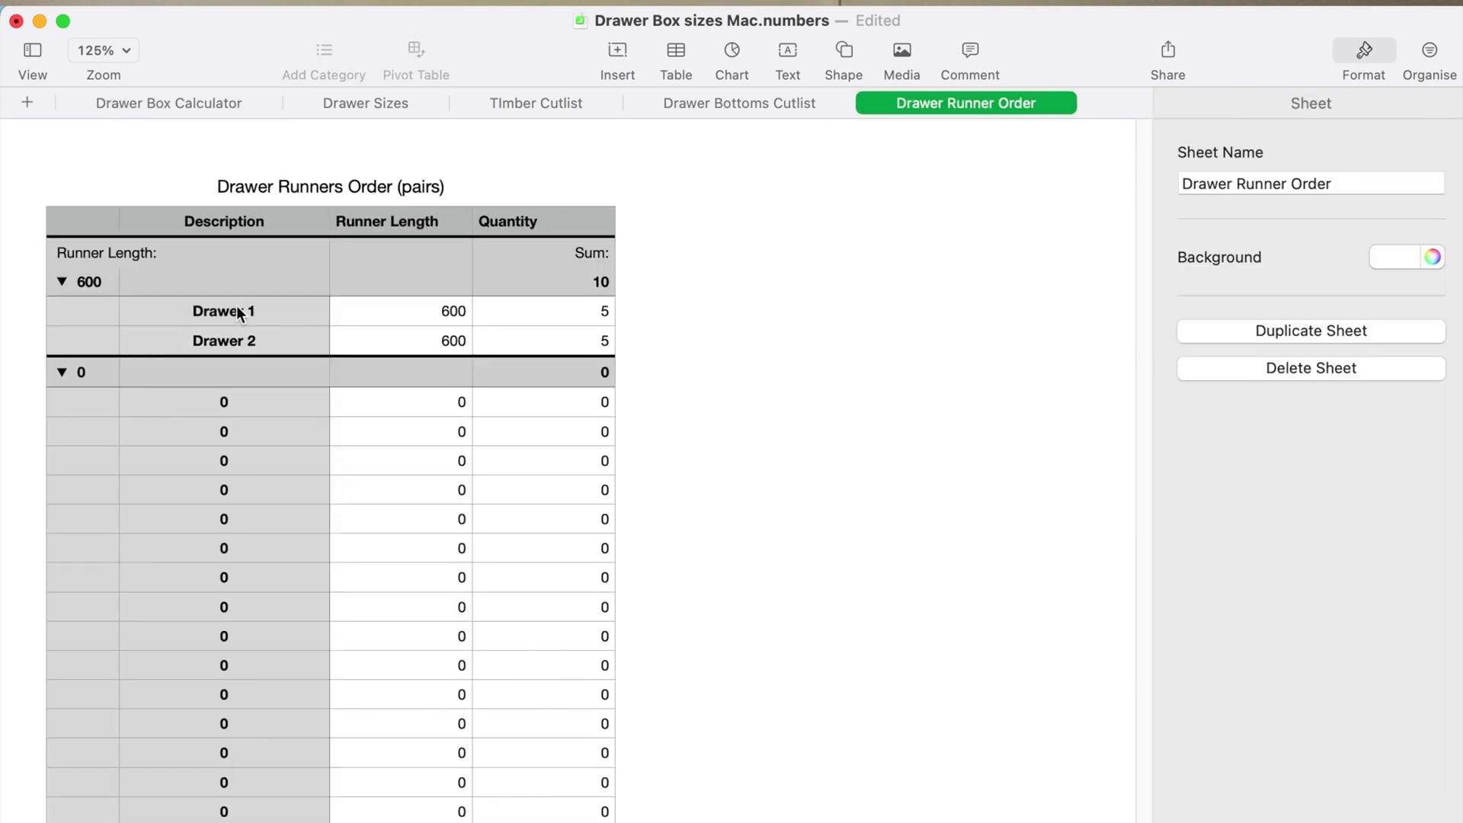
click(415, 100)
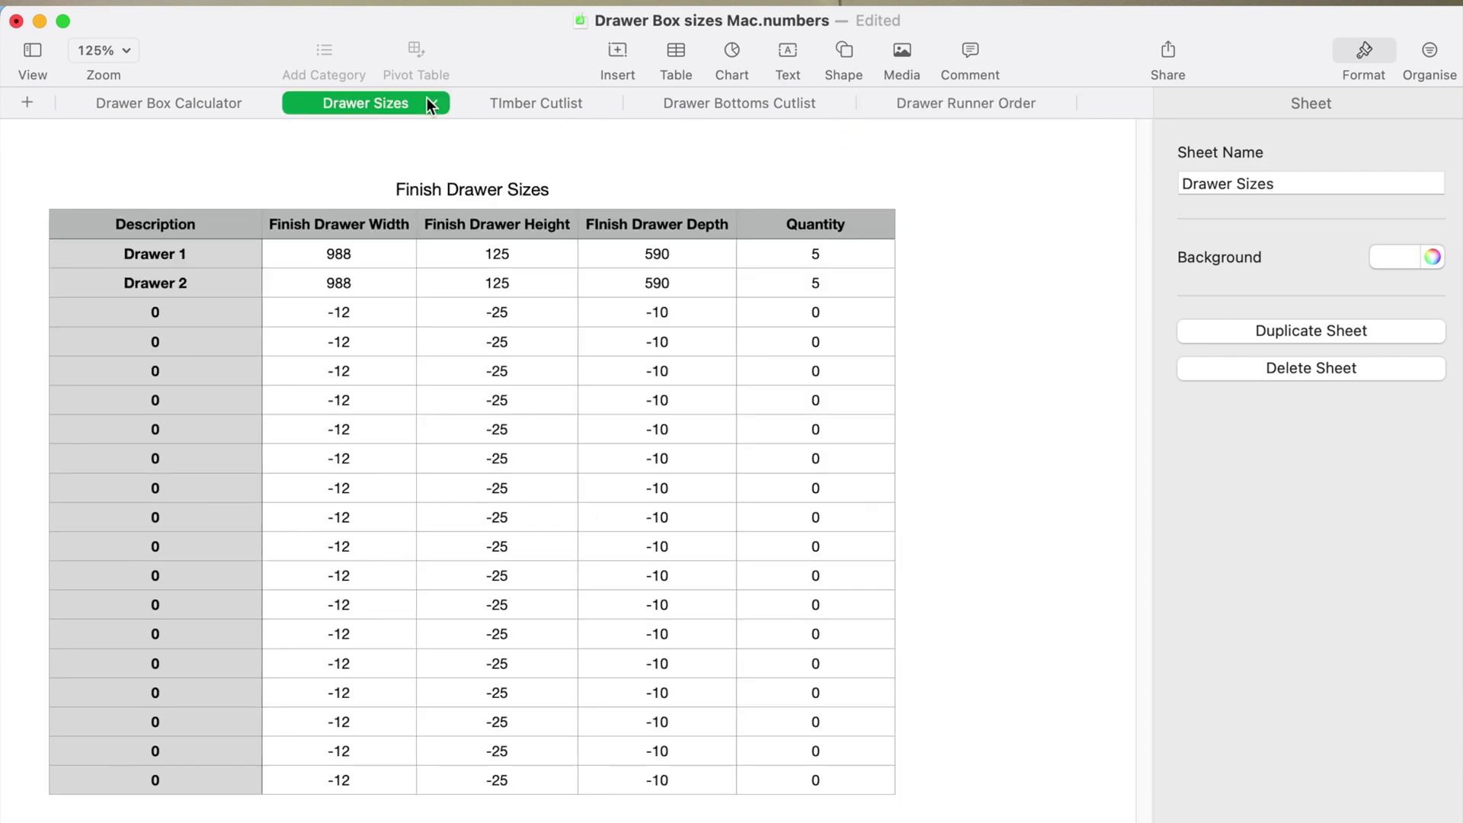
click(157, 99)
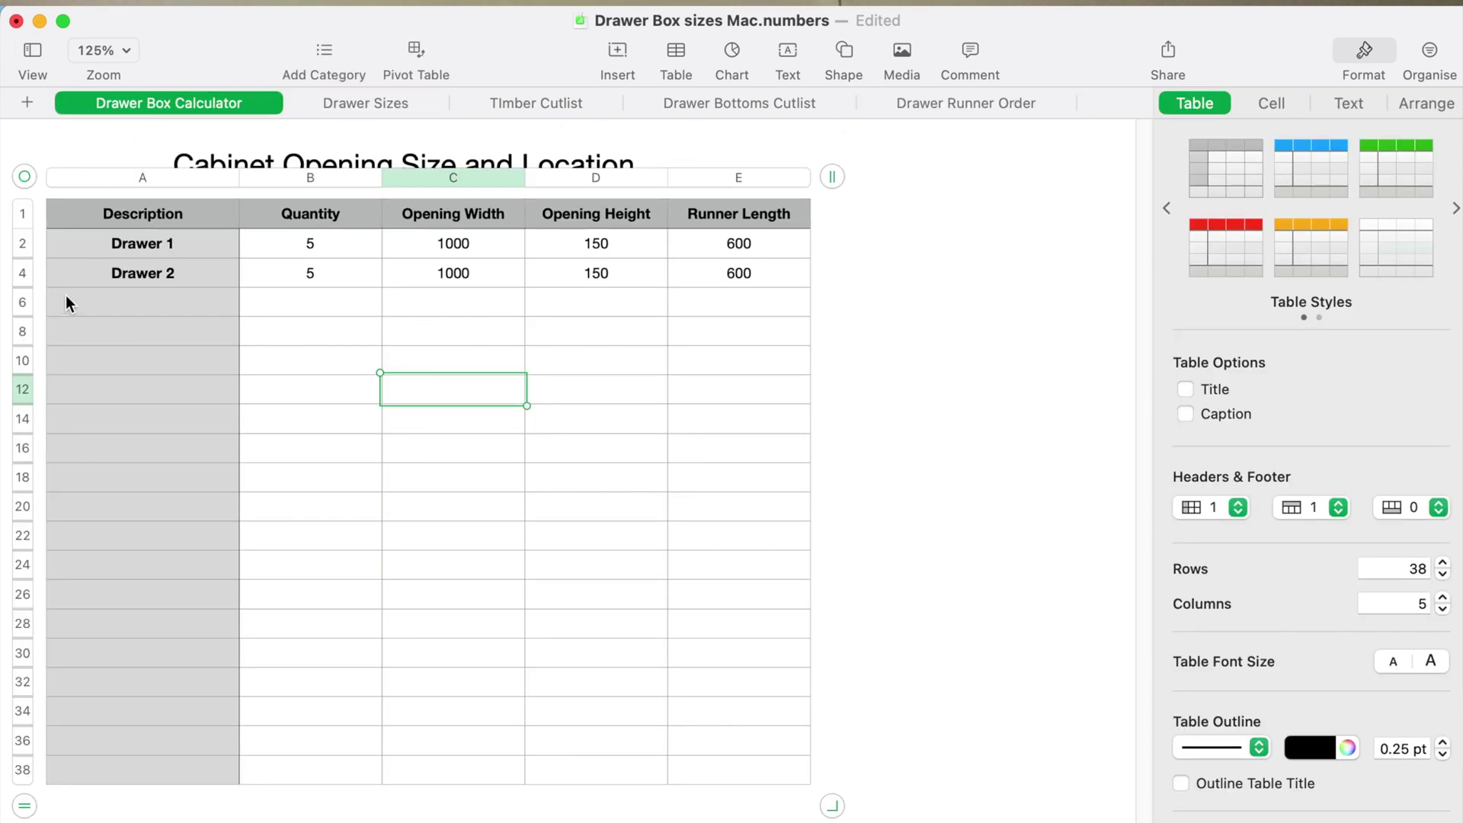
Highlight Drawer 1's board rows and 989/583 lengths, then view the 574 × 972 bottom panels.
click(569, 99)
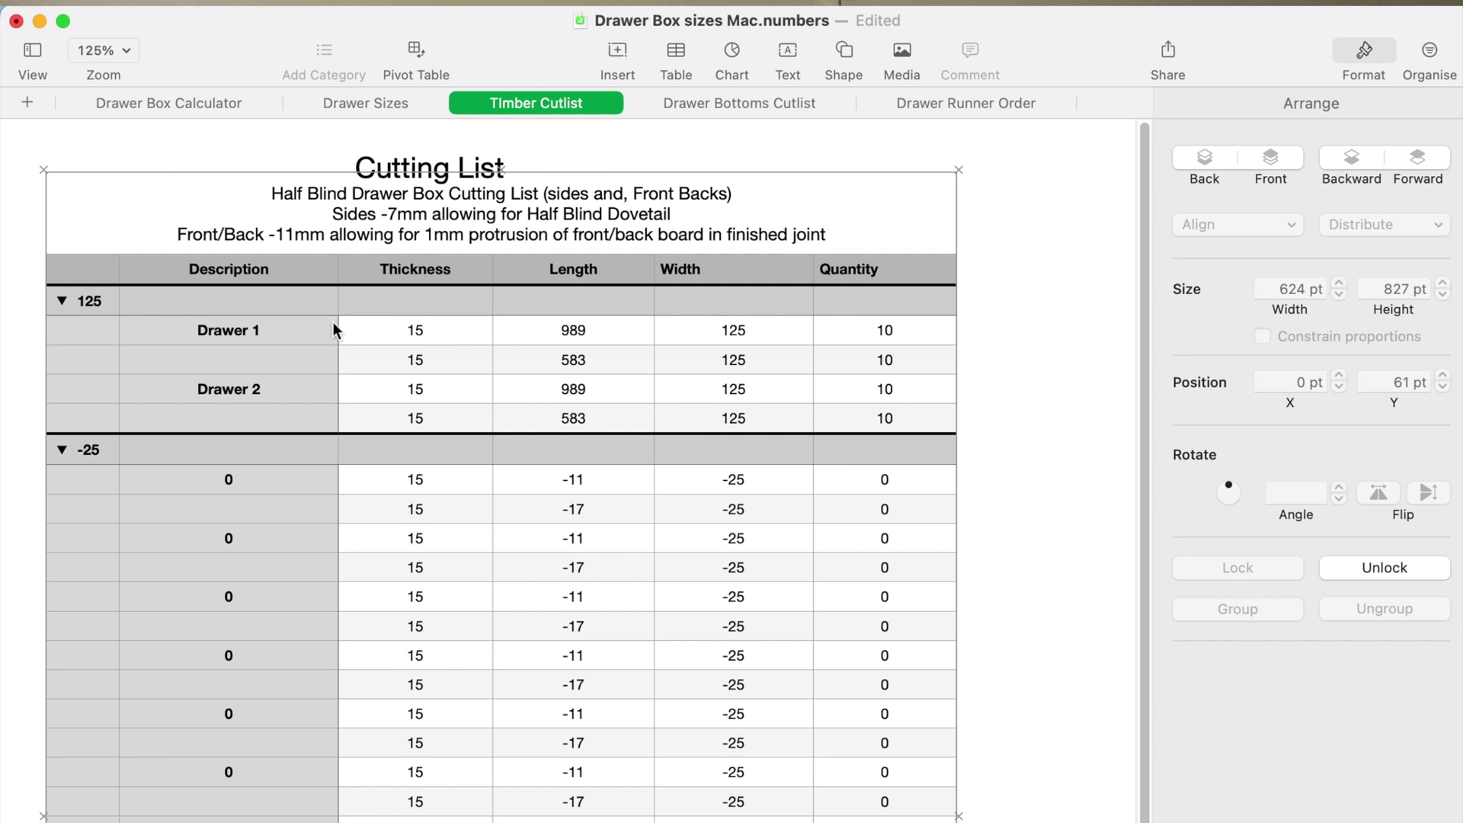
drag(140, 326, 938, 427)
drag(534, 328, 638, 401)
drag(512, 313, 610, 350)
click(717, 101)
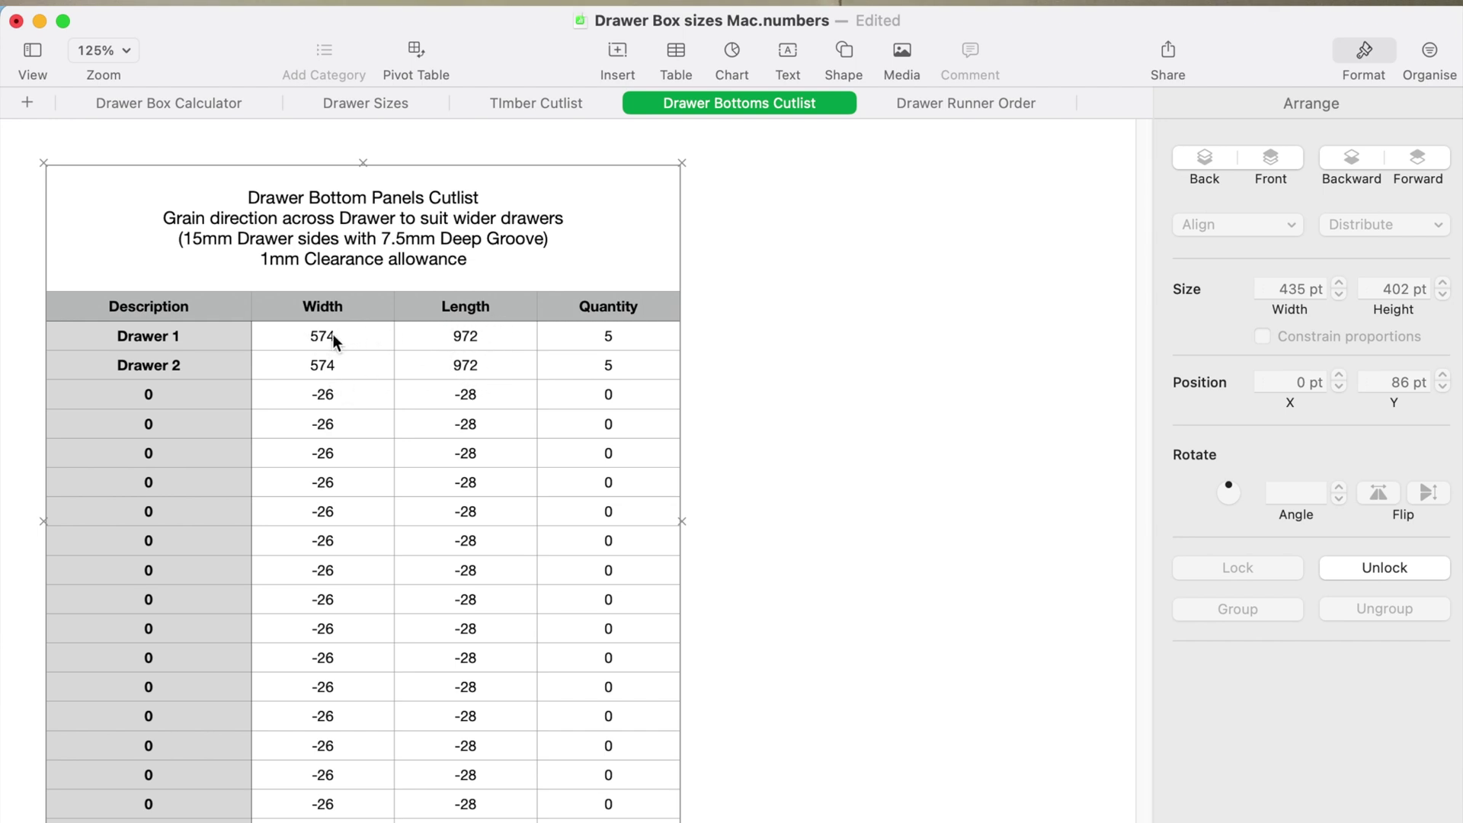
View the Drawer Runner Order sheet, then switch to the Drawer Sizes Mulberry House window.
click(908, 104)
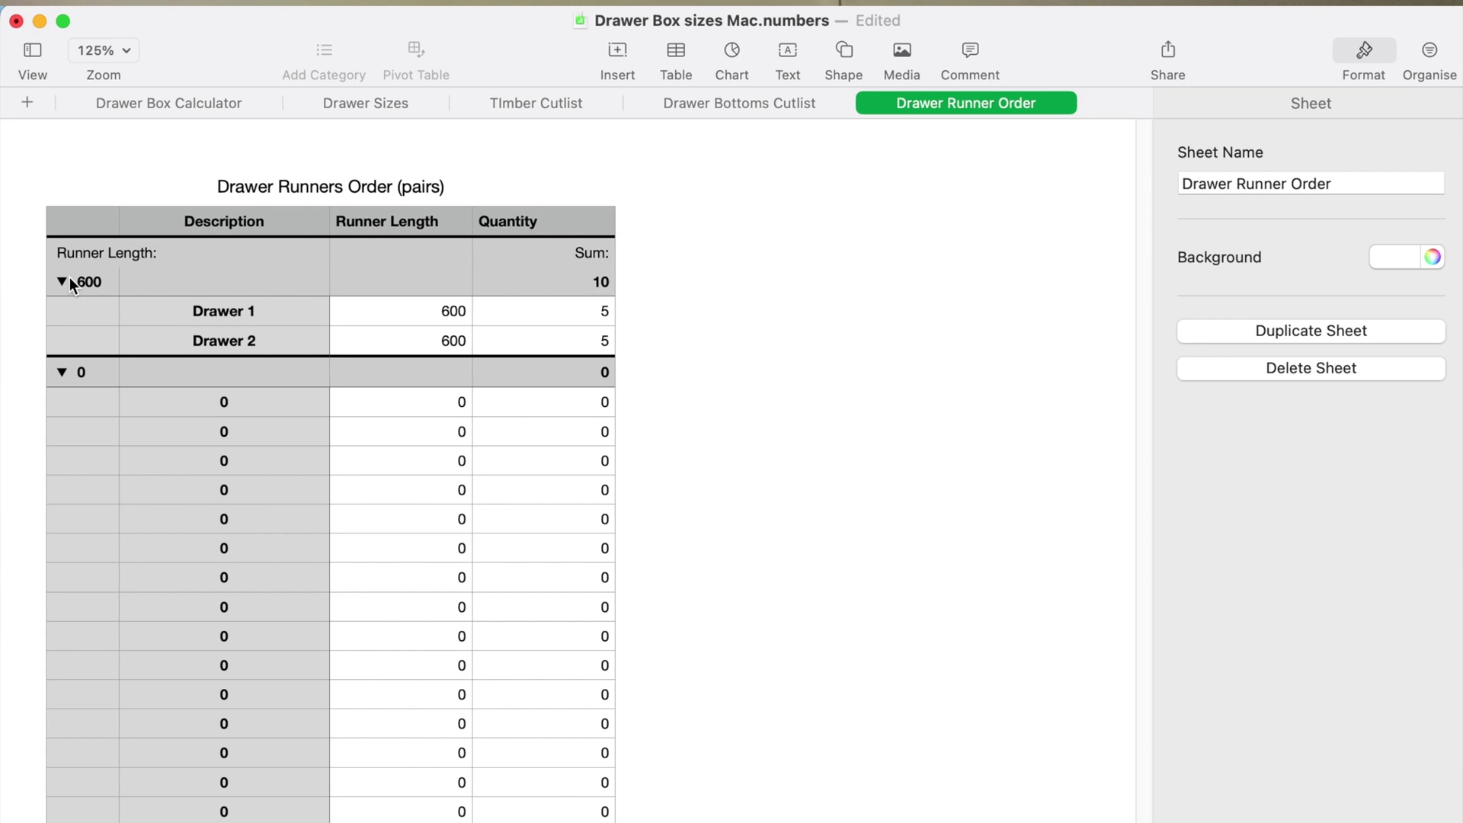
key(ctrl+Right)
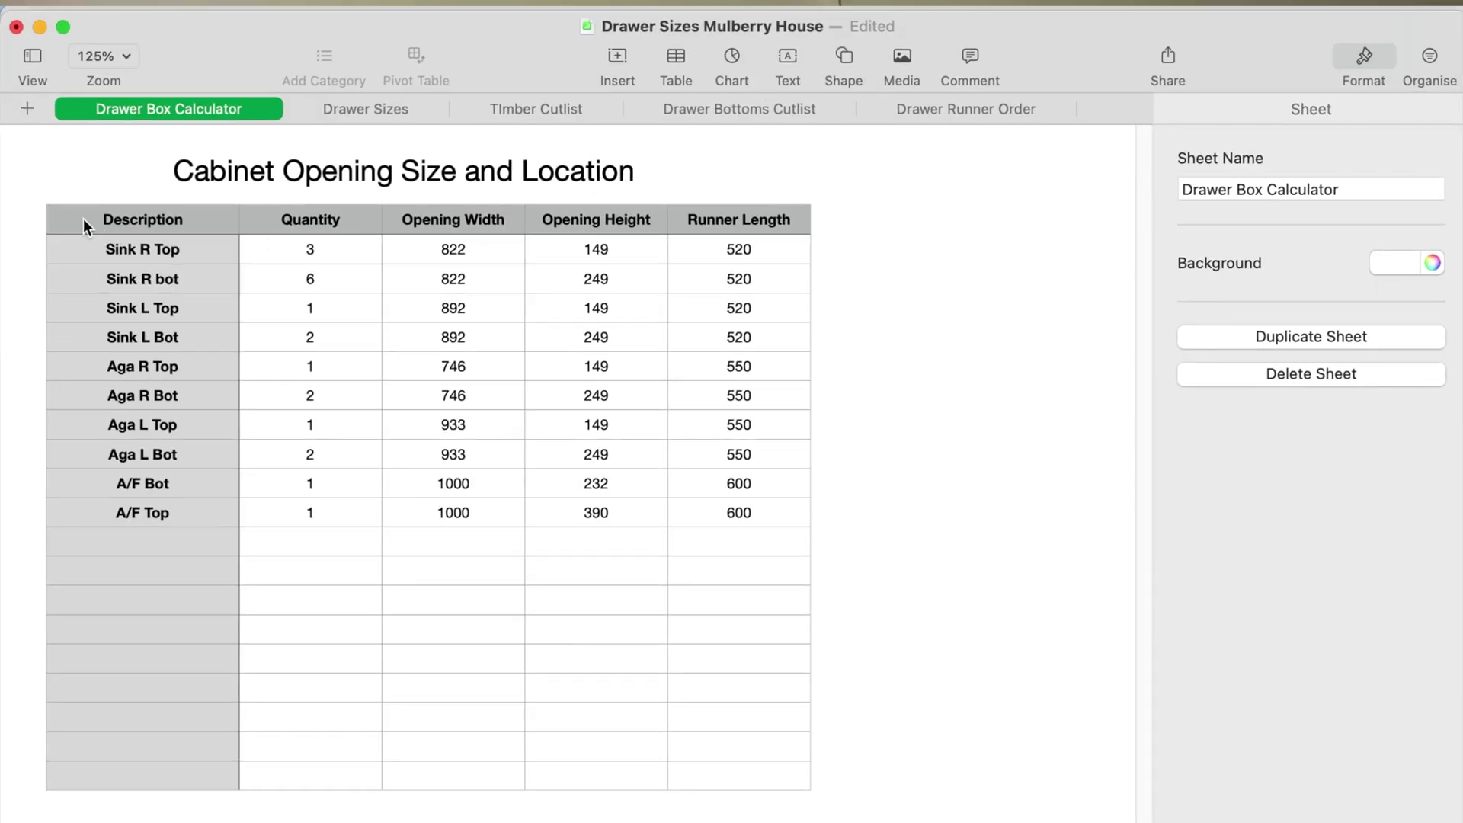
click(89, 244)
click(845, 775)
click(947, 121)
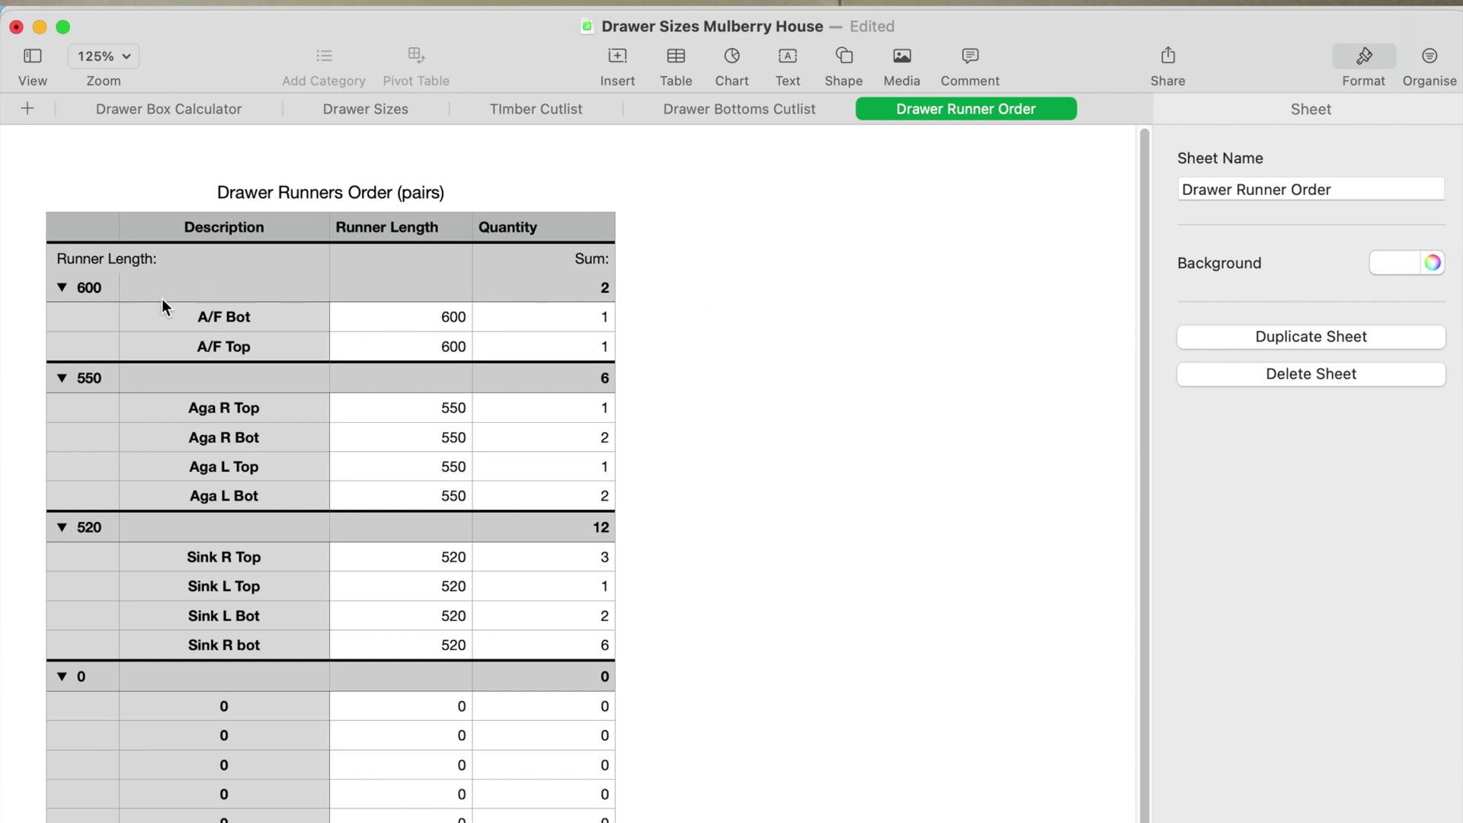
click(586, 327)
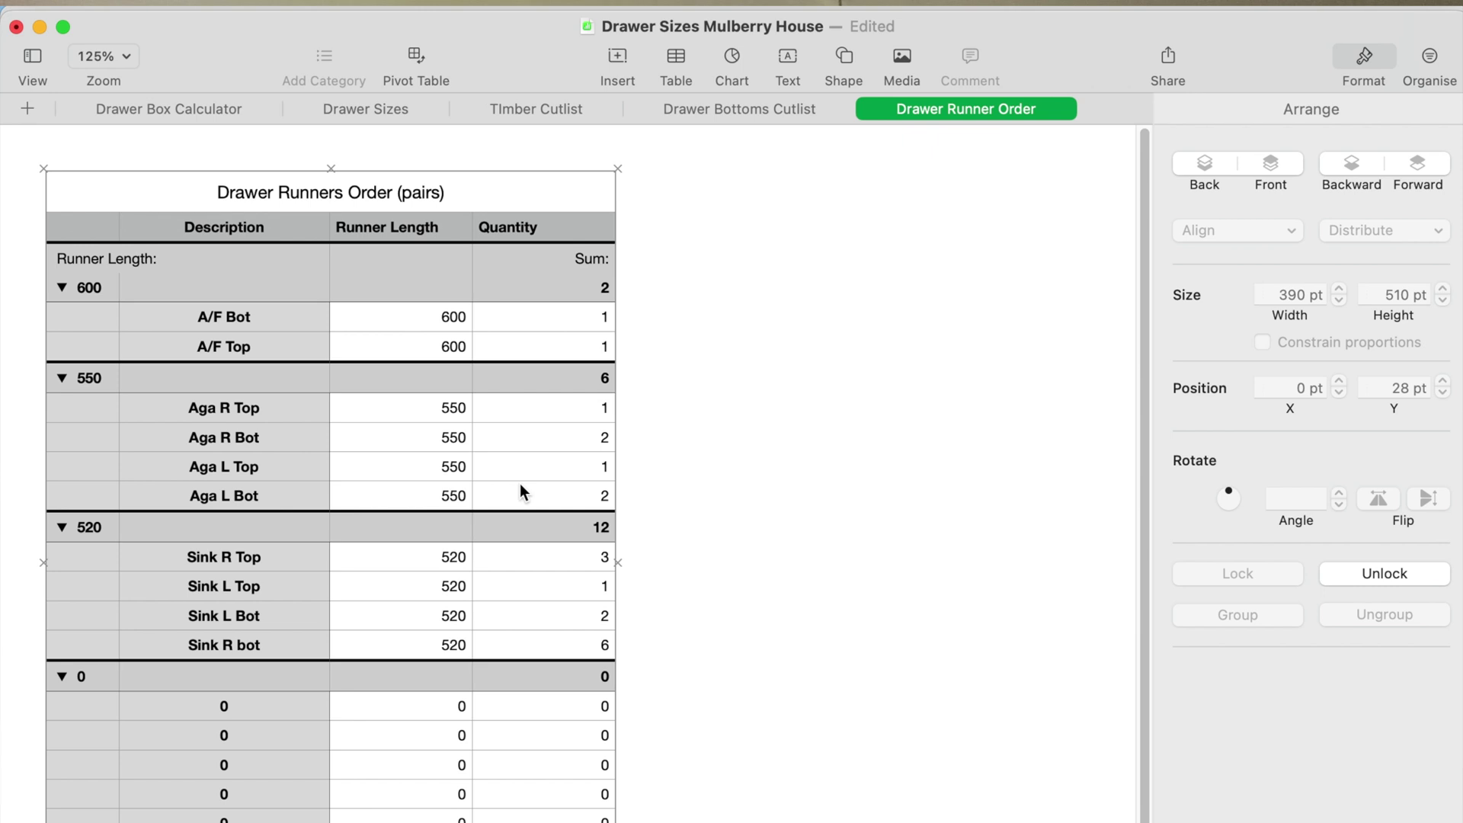
click(796, 500)
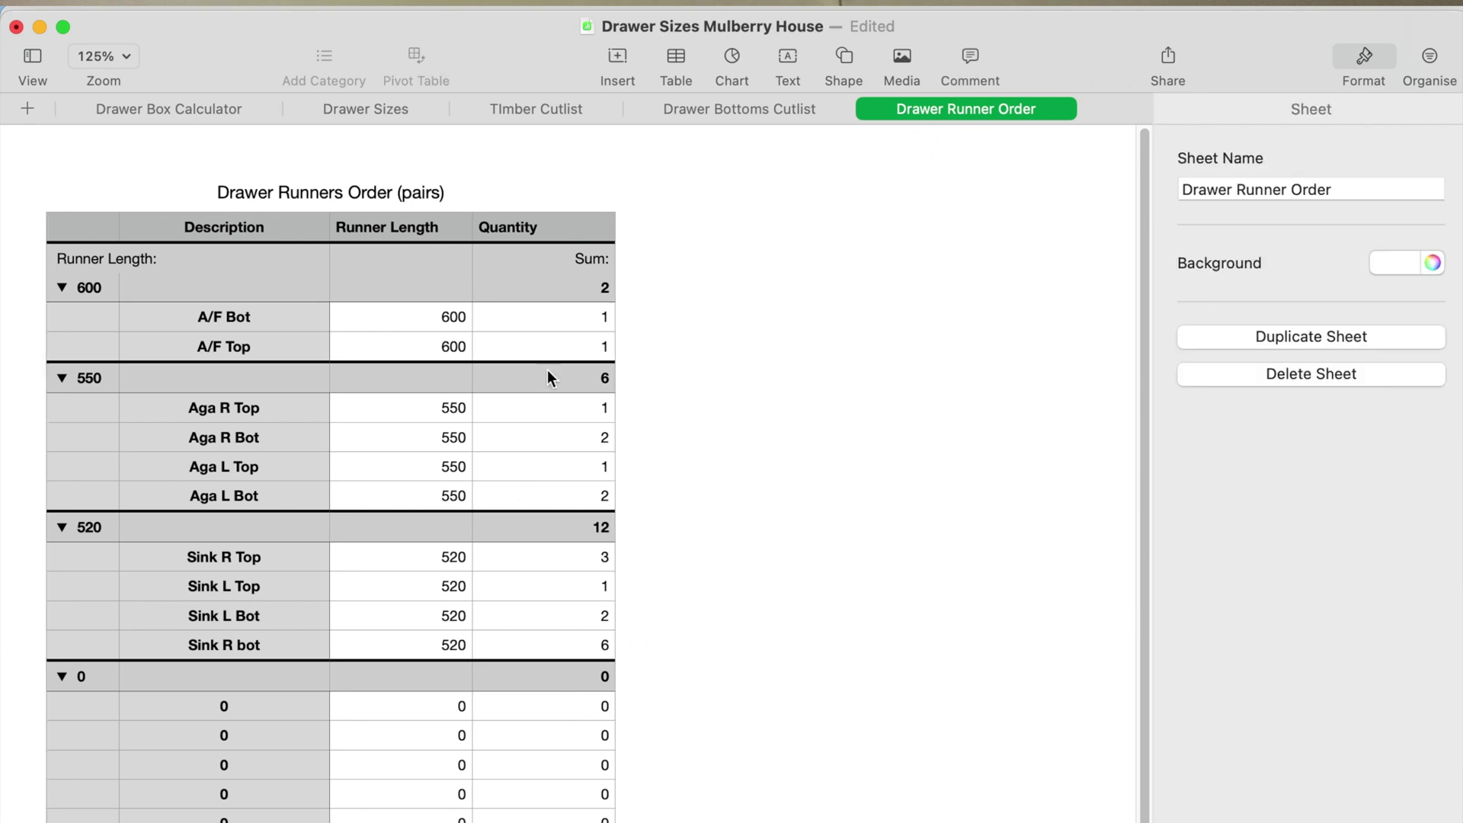
click(207, 110)
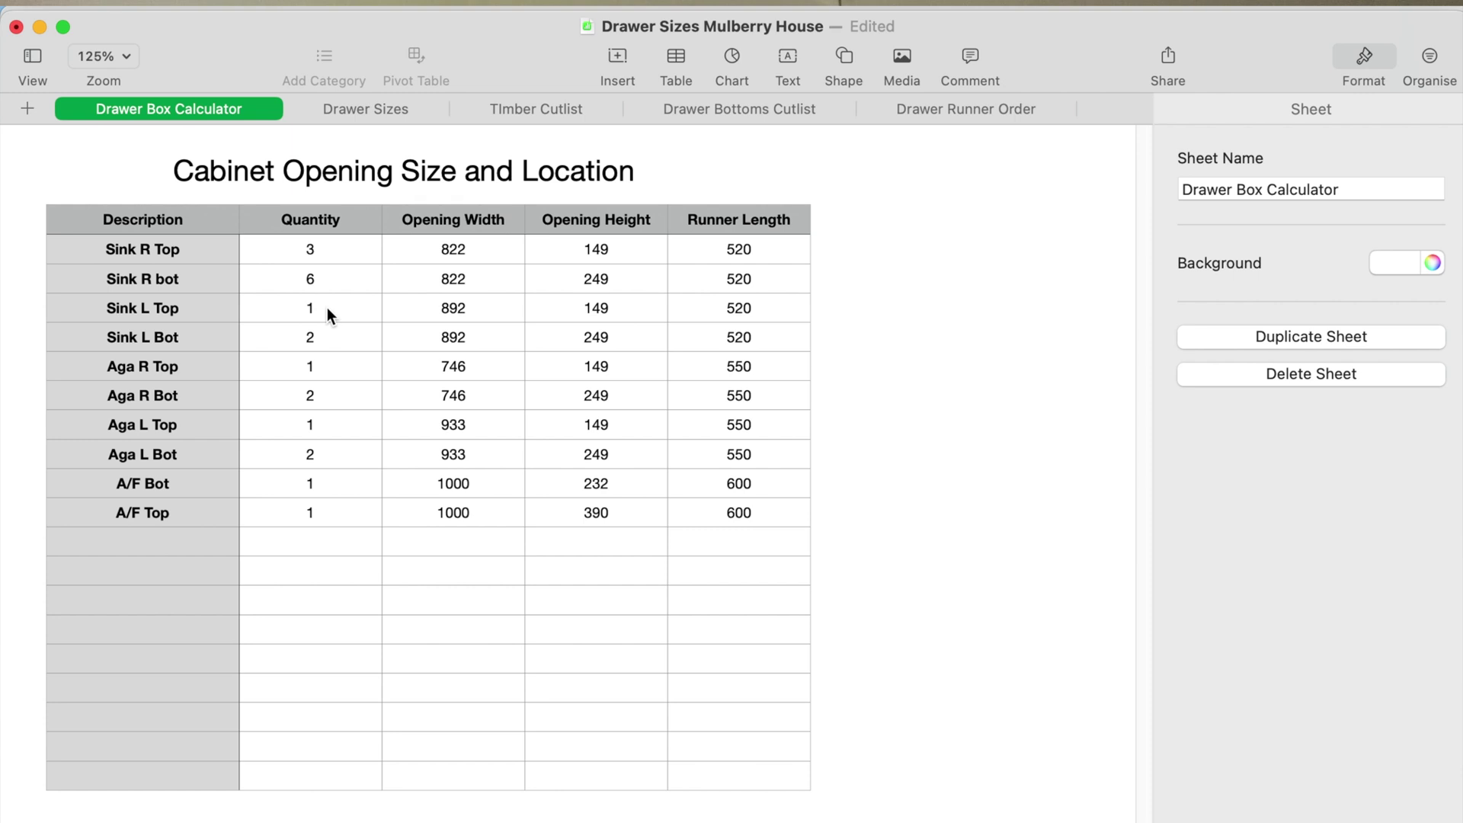